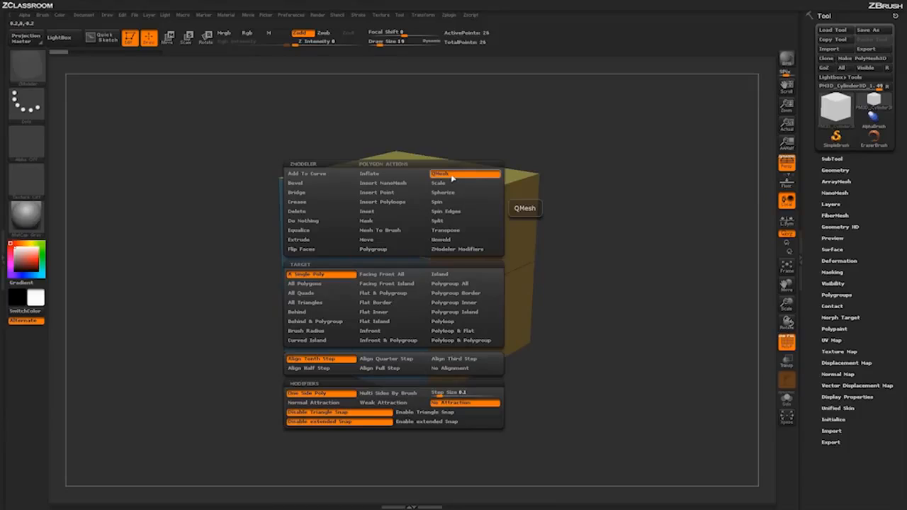
Step: Using QMesh on a single poly, extrude the blue face's upper polygon beside the orange side outward into a block
left_click(452, 179)
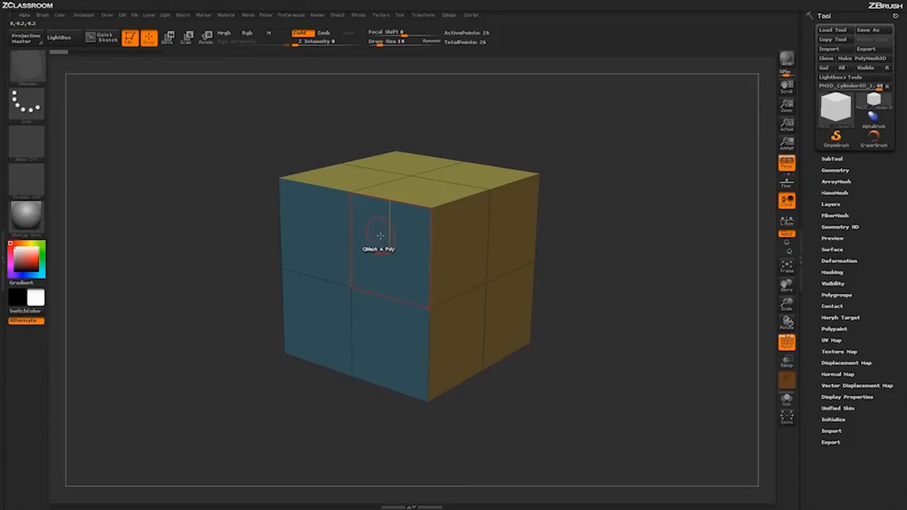
key("space")
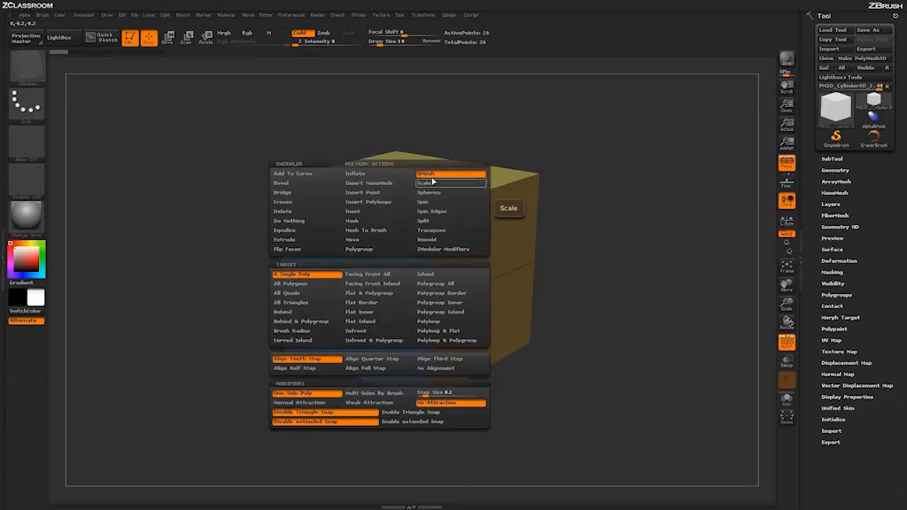
left_click(315, 280)
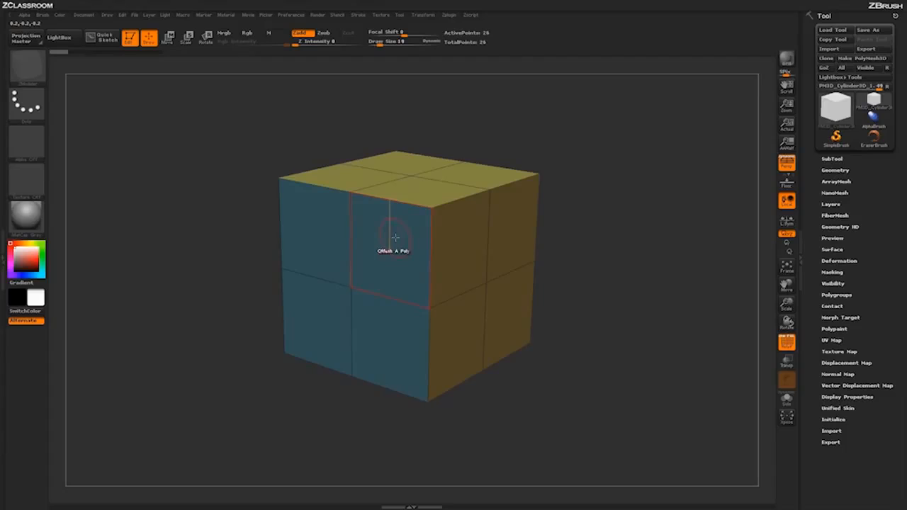
left_click_drag(395, 238, 177, 342)
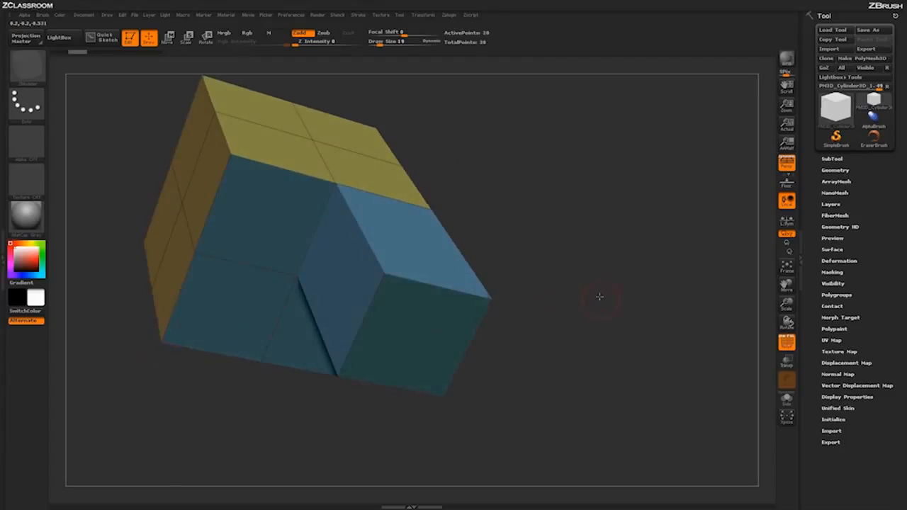
Step: Extrude the three remaining blue polygons with QMesh until they are level with the first block
left_click_drag(597, 299, 595, 272)
mouse_move(581, 220)
left_mouse_down()
mouse_move(583, 170)
mouse_move(587, 236)
left_mouse_up()
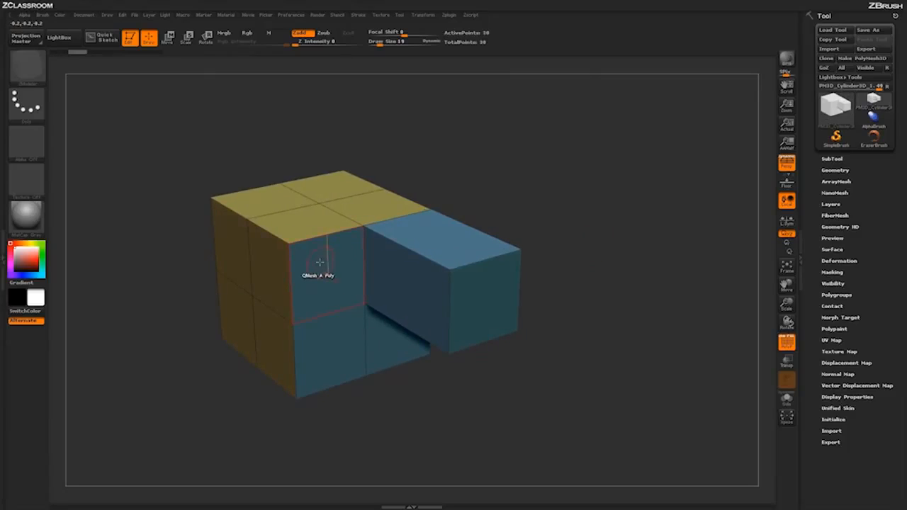
left_click_drag(322, 262, 371, 288)
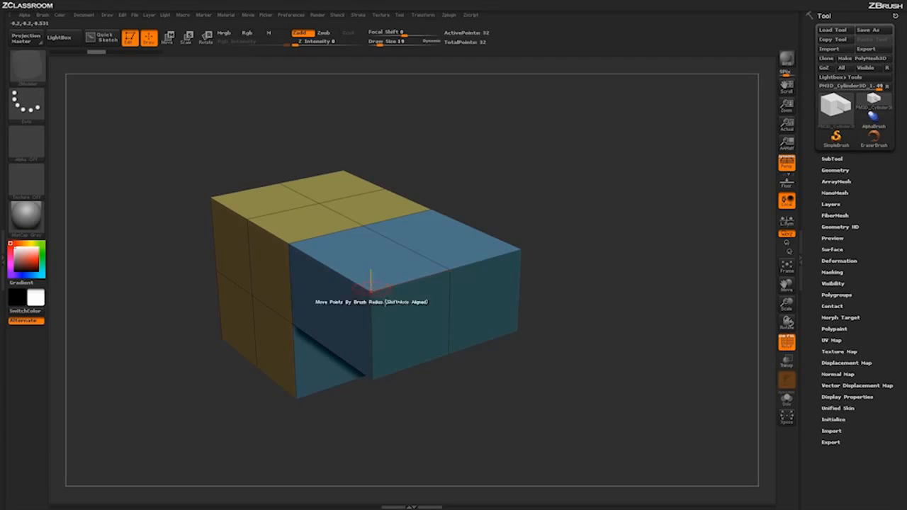
left_click_drag(482, 366, 480, 267)
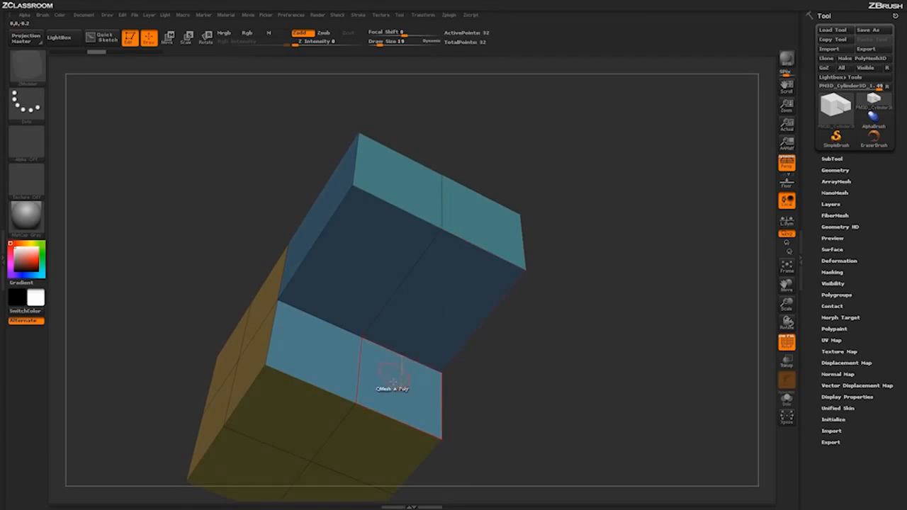
left_click_drag(392, 386, 421, 330)
left_click_drag(316, 350, 343, 290)
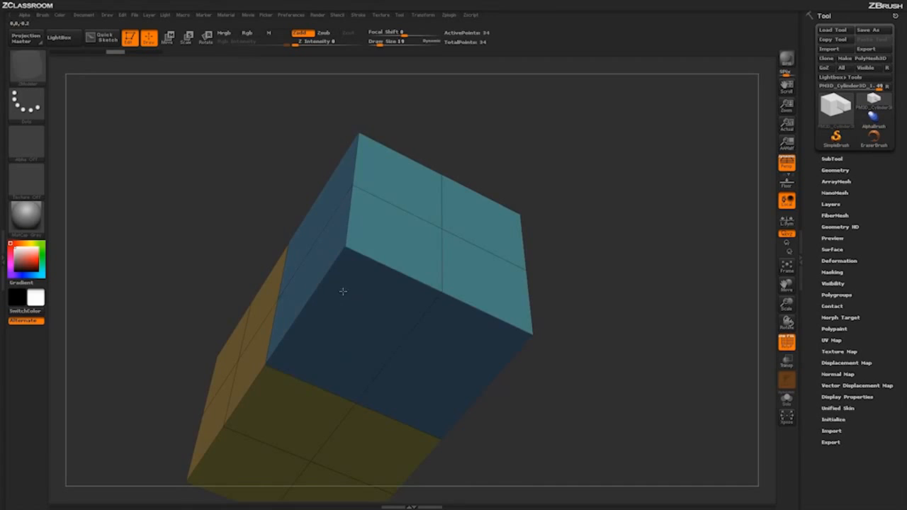
Step: Insert two edge loops across the blue extruded block and a mirrored pair running lengthwise through the model
left_click_drag(603, 300, 597, 381)
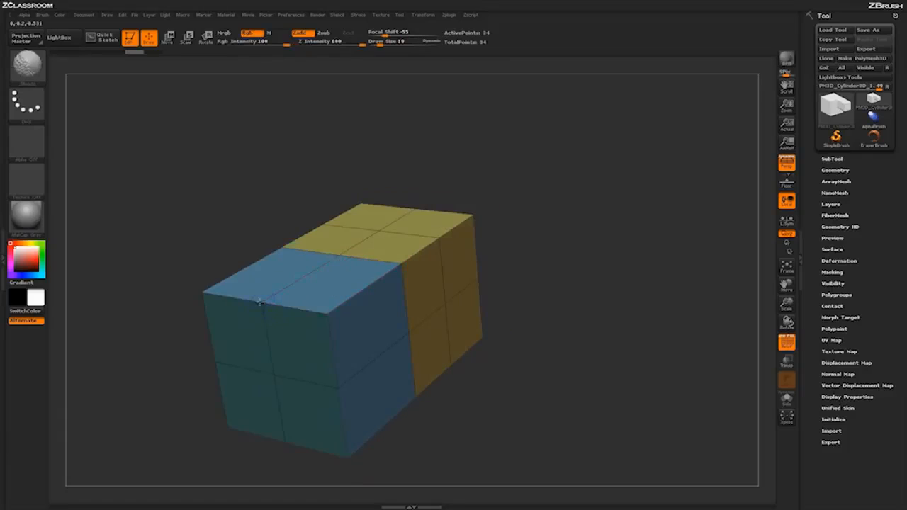
left_click_drag(261, 301, 305, 276, "shift")
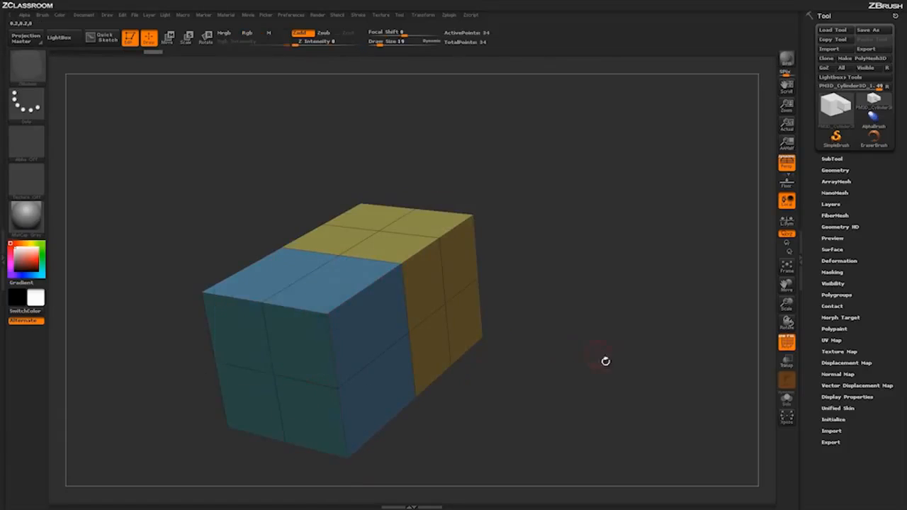
left_click_drag(604, 366, 597, 263)
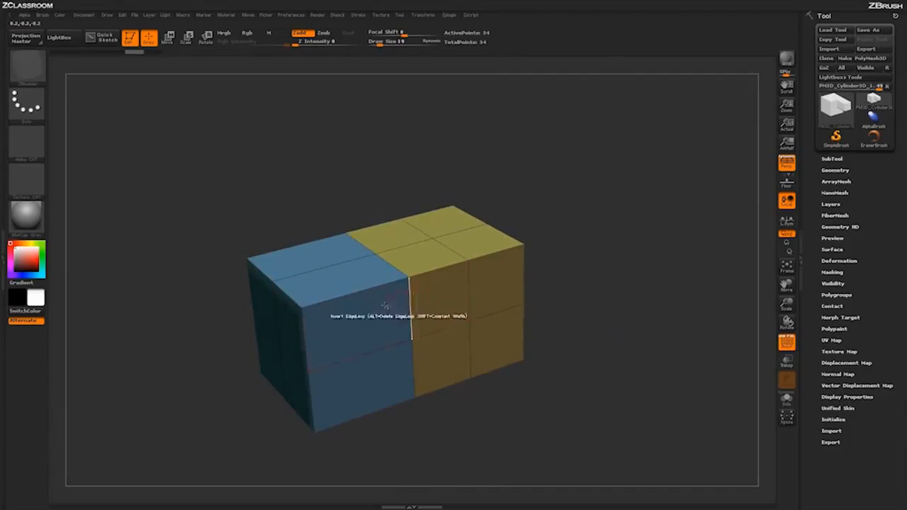
left_click(339, 297)
left_click(377, 288)
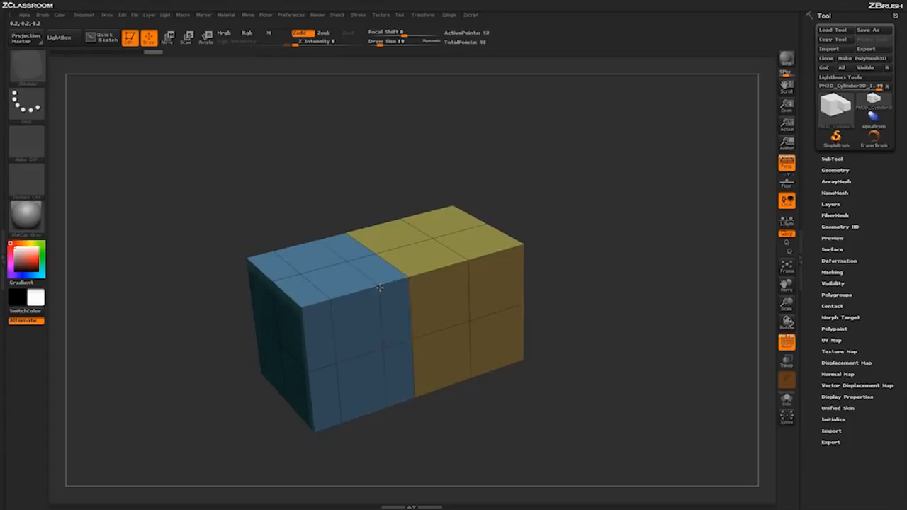
left_click_drag(533, 388, 413, 339)
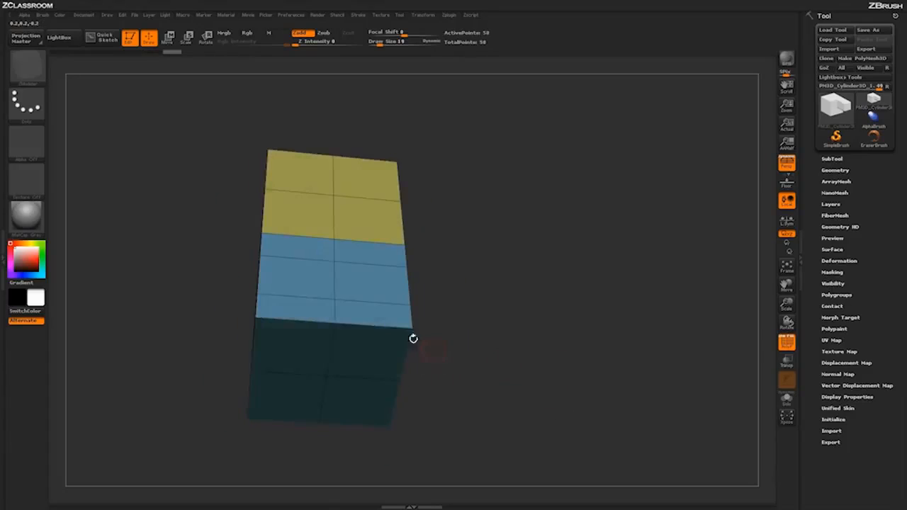
left_click(377, 325)
mouse_move(584, 341)
left_mouse_down()
mouse_move(571, 349)
mouse_move(585, 333)
mouse_move(590, 342)
left_mouse_up()
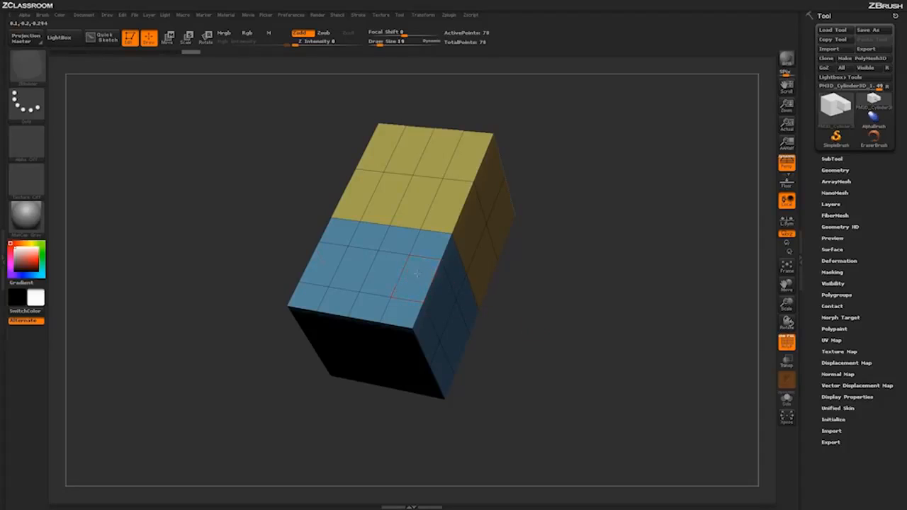
Step: Push the middle corner polygons of the blue block inward with QMesh to cut mirrored notches that leave two prongs
left_click_drag(417, 272, 418, 282)
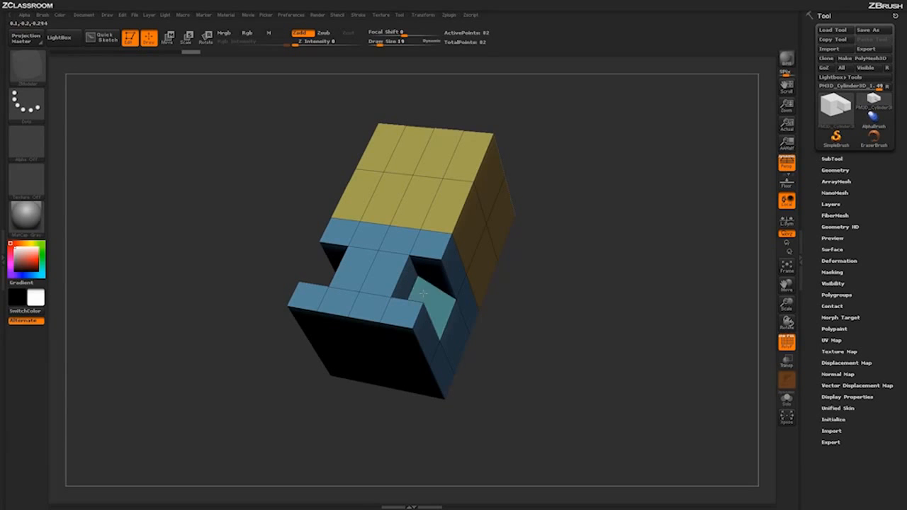
left_click_drag(567, 372, 639, 351)
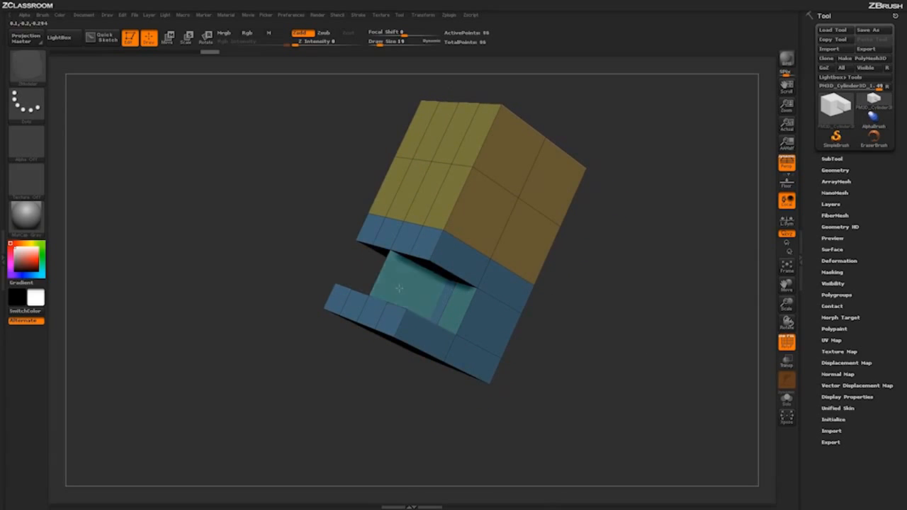
left_click_drag(558, 343, 538, 292)
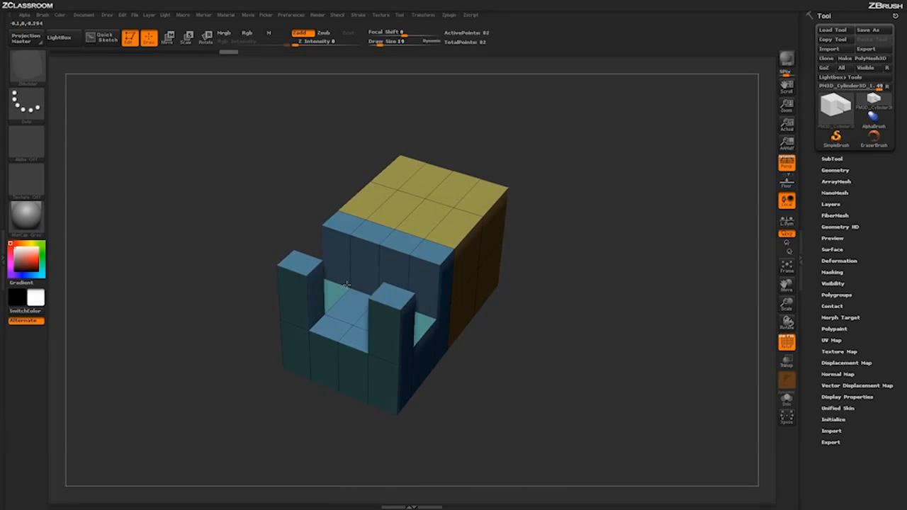
left_click_drag(496, 355, 543, 421)
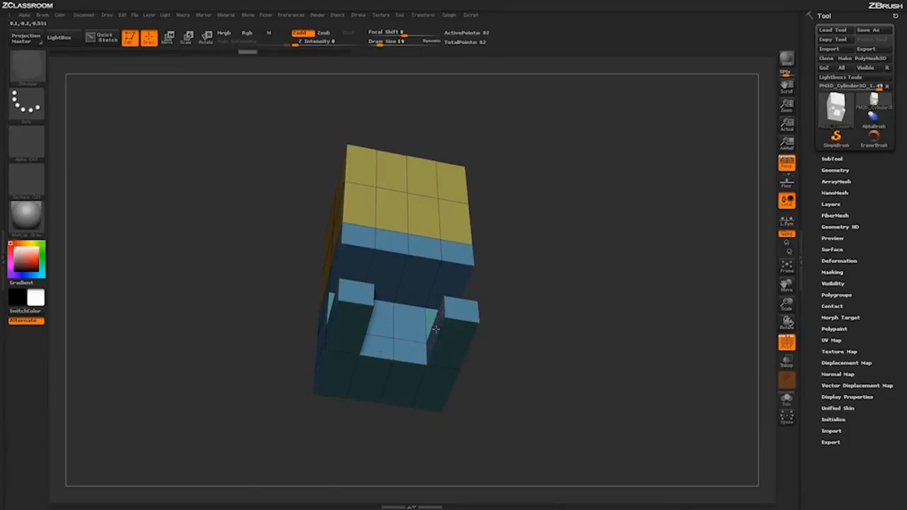
Step: Extrude the inner polygons around the prongs with QMesh to bridge the blue block into a frame around a rectangular opening
left_click_drag(436, 329, 403, 321)
left_click_drag(532, 374, 581, 324)
left_click_drag(339, 288, 432, 287)
left_click_drag(573, 342, 638, 358)
left_click_drag(401, 236, 389, 259)
left_click_drag(540, 267, 626, 326)
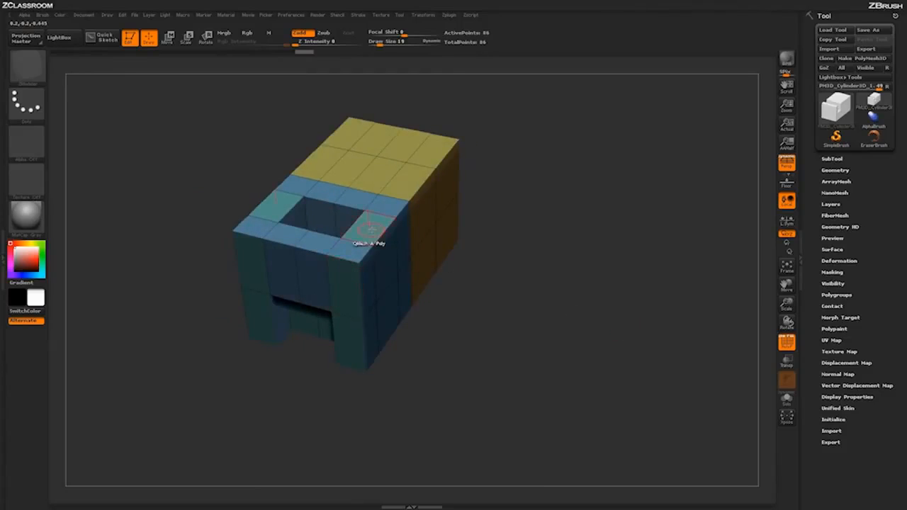
Step: Extrude mirrored posts upward from the rear corner polygons of the yellow top using Align Tenth Step
key("space")
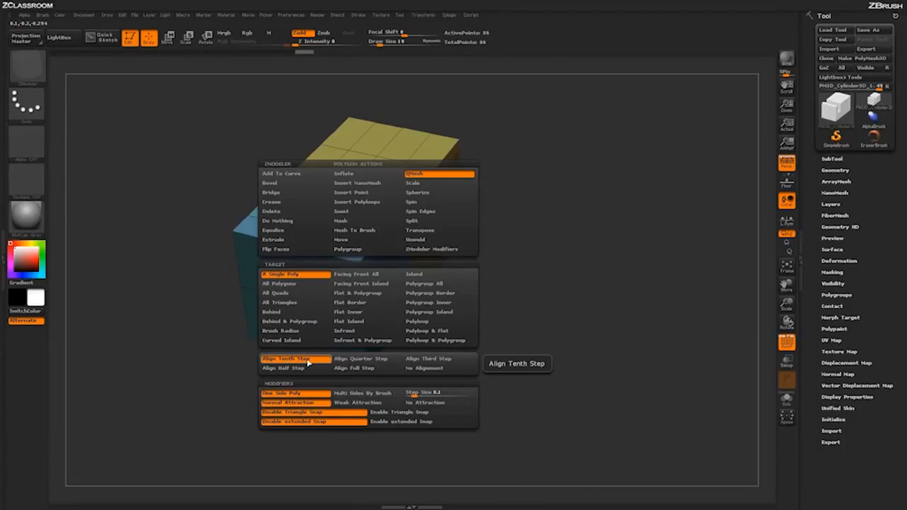
key("space")
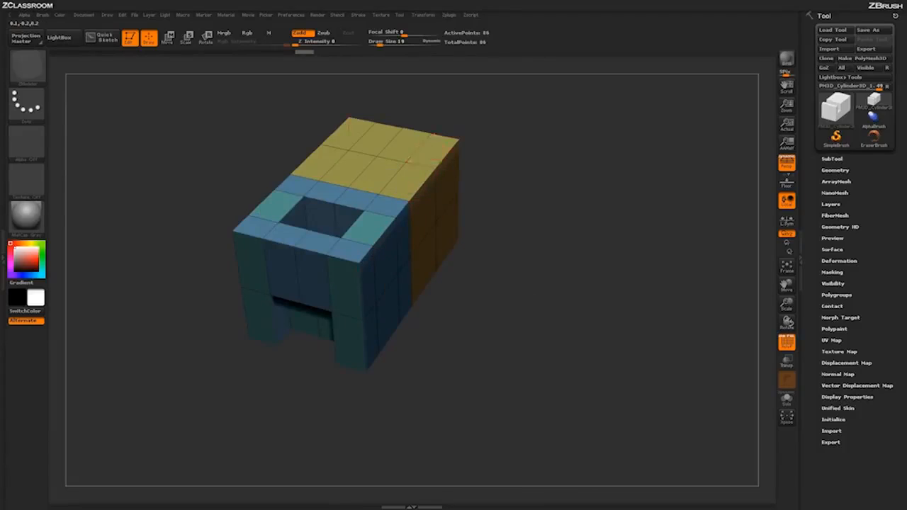
left_click_drag(432, 148, 433, 85)
left_click_drag(504, 163, 504, 188, "alt")
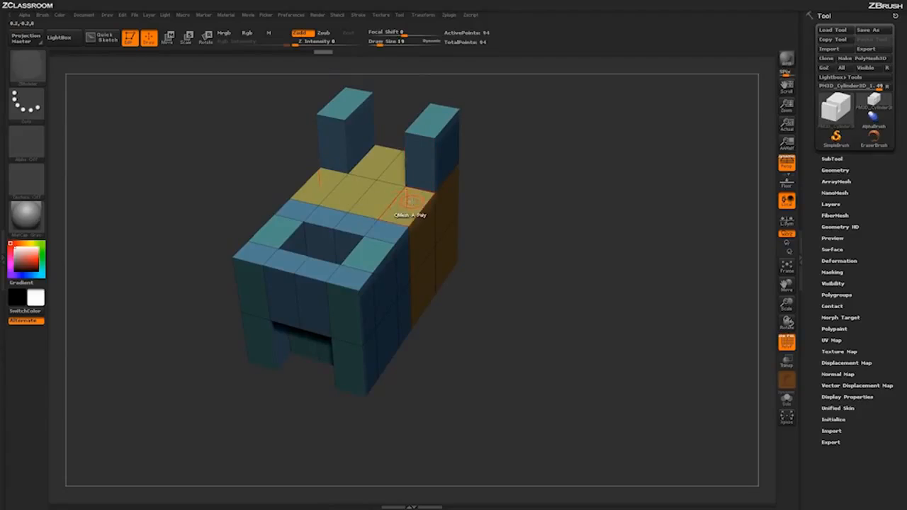
Step: Try to extrude the yellow side polygons in front of the posts using Align Tenth Step
mouse_move(410, 202)
left_mouse_down()
mouse_move(411, 160)
mouse_move(409, 216)
mouse_move(410, 176)
mouse_move(408, 204)
left_mouse_up()
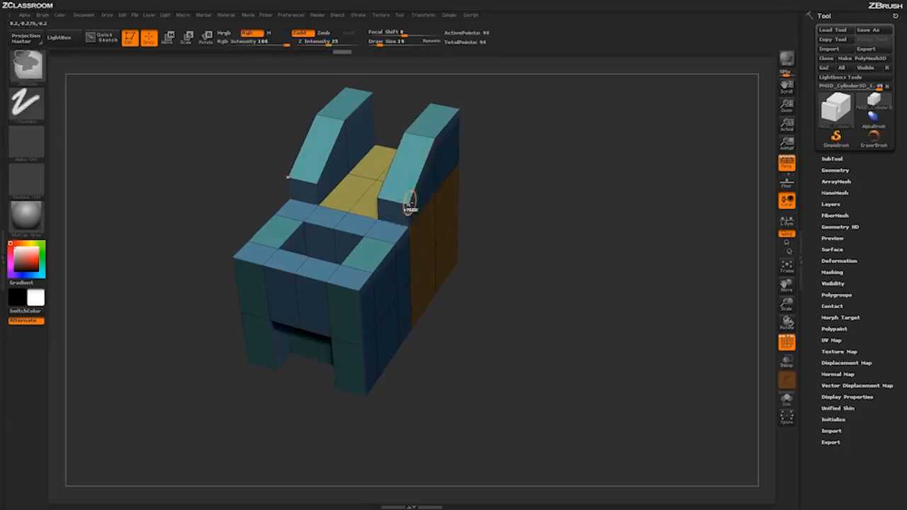
key("ctrl+z")
key("ctrl+z")
Step: Set QMesh to Align Half Step and raise the yellow side polygons in front of the posts to the posts' height
key("space")
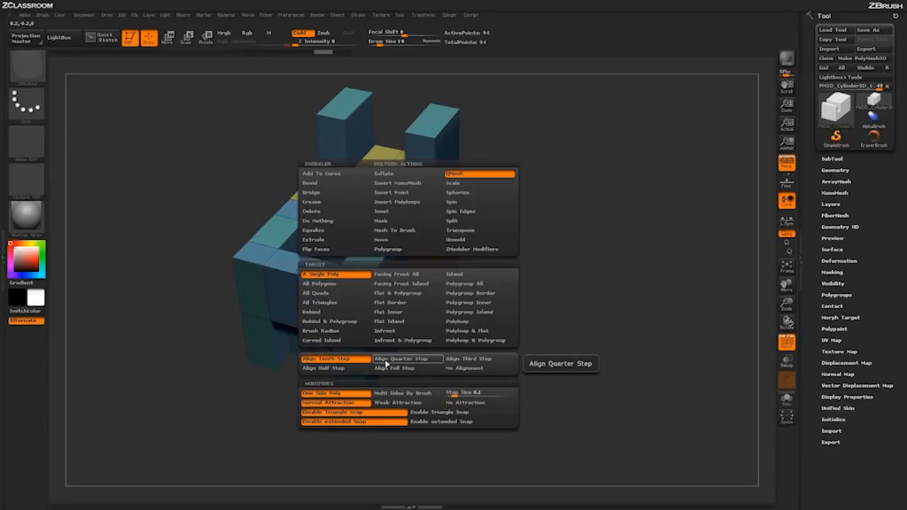
left_click(355, 368)
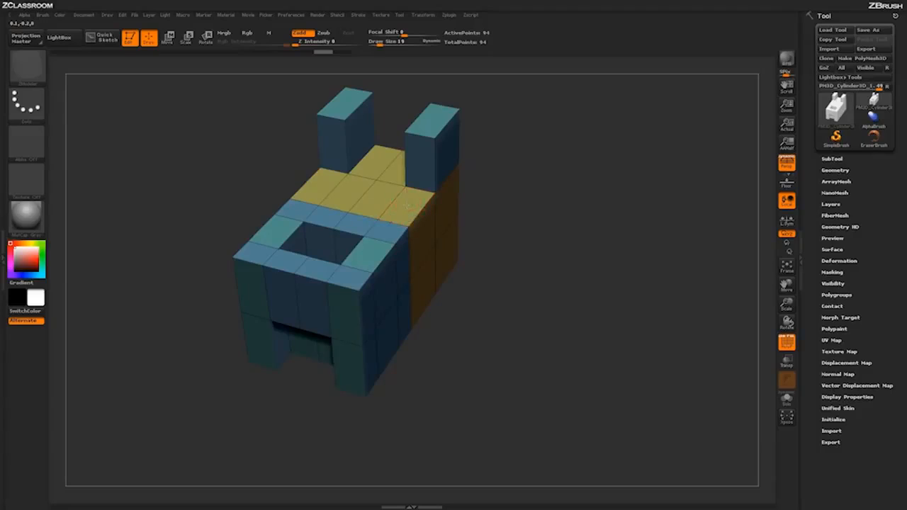
left_click_drag(407, 205, 406, 162)
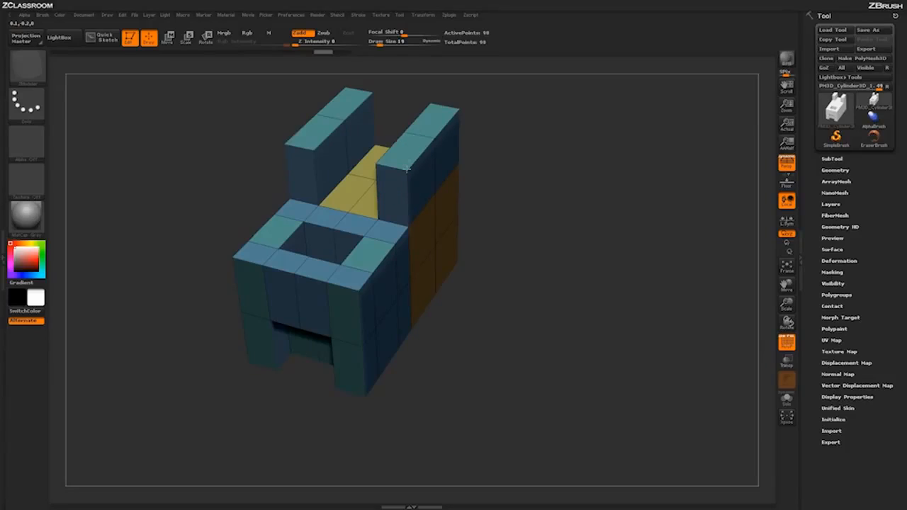
Step: Enable Multi Sides By Brush and try extruding the orange side's upper front polygon outward at draw size 19
key("space")
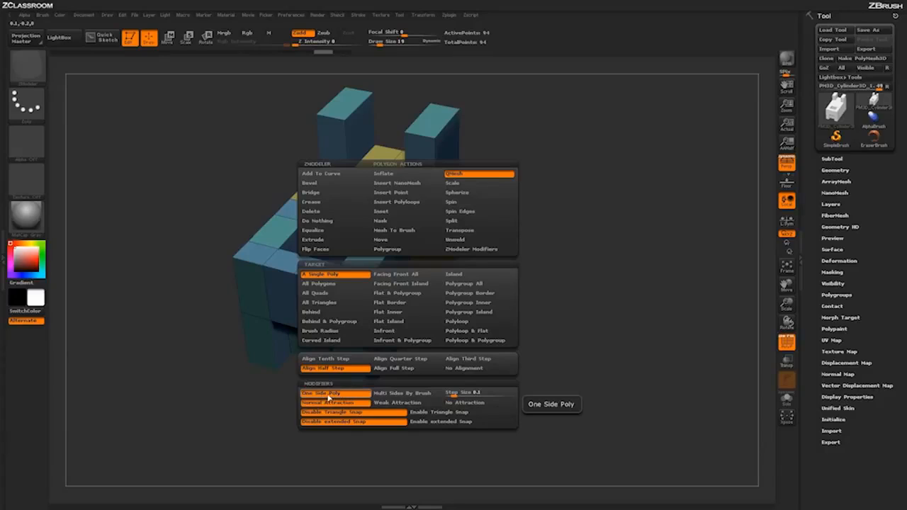
left_click(404, 395)
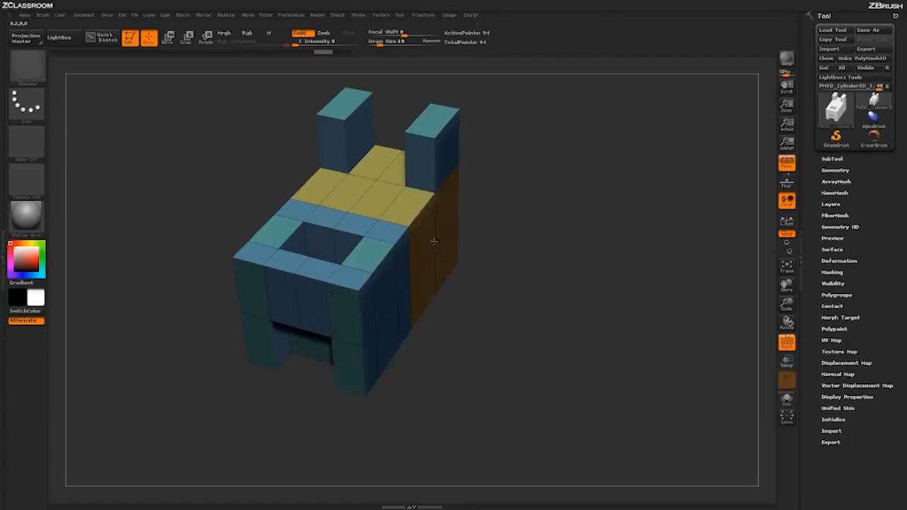
left_click_drag(438, 243, 526, 283)
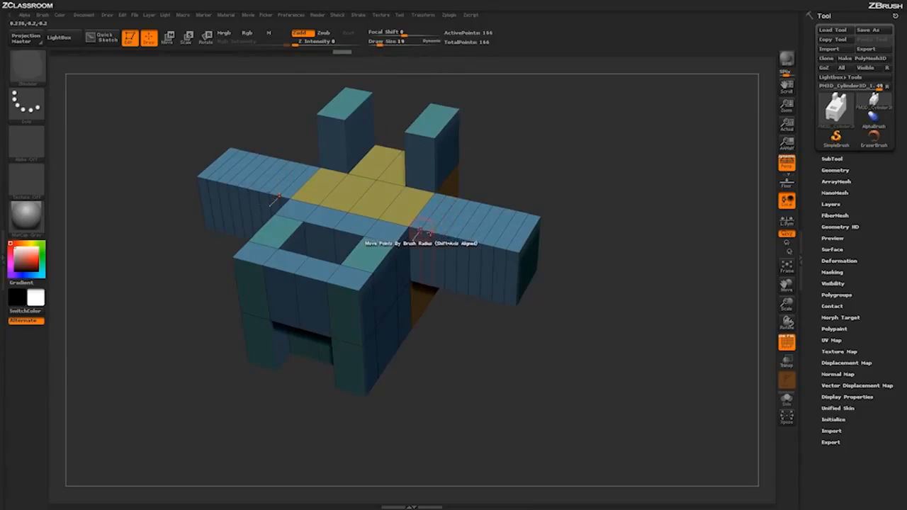
key("ctrl+z")
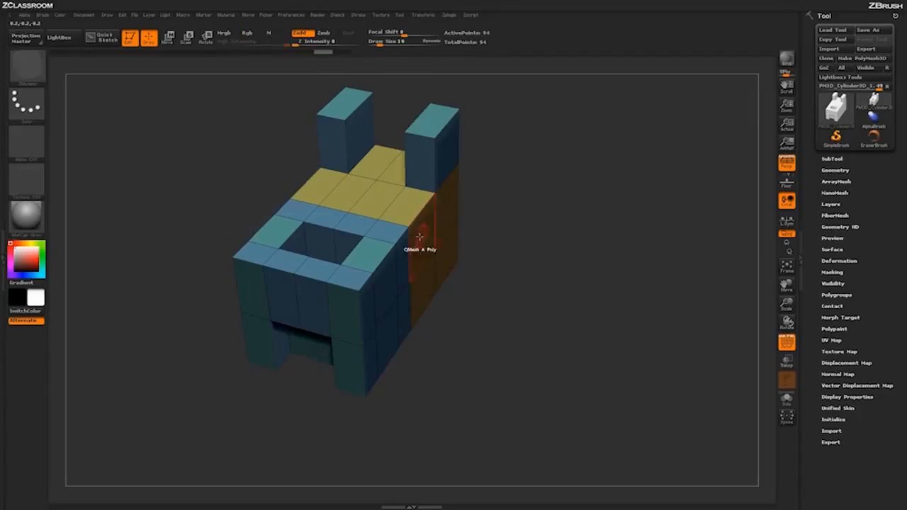
Step: Set the draw size to 73, try the segmented side extrusion, and undo it together with the posts
key("space")
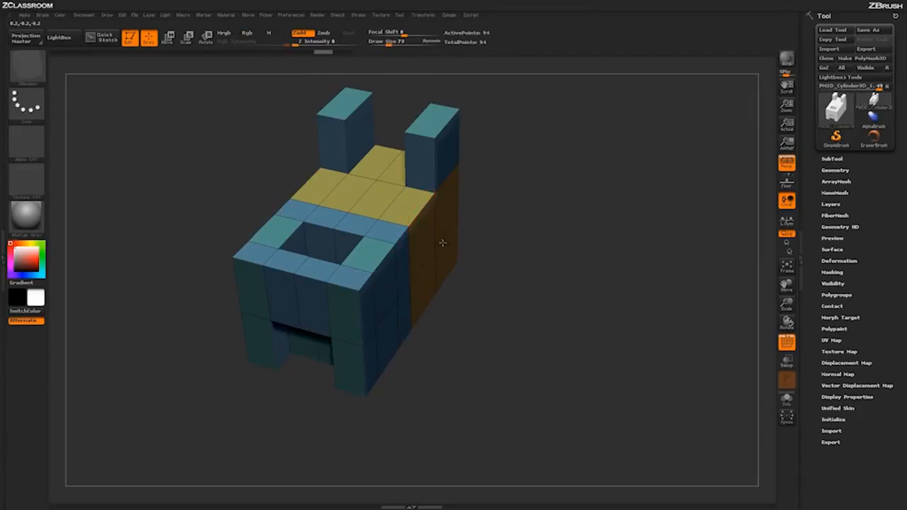
left_click_drag(443, 243, 568, 271)
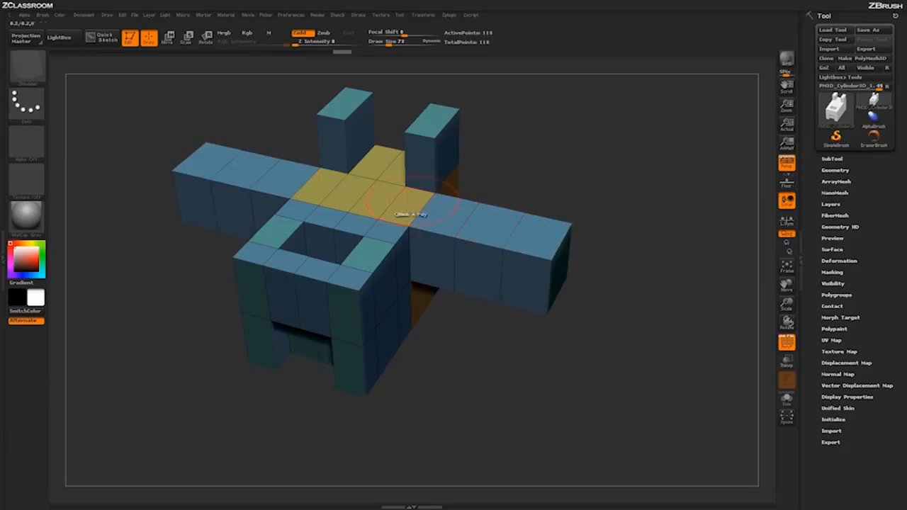
key("ctrl+z")
key("ctrl+z")
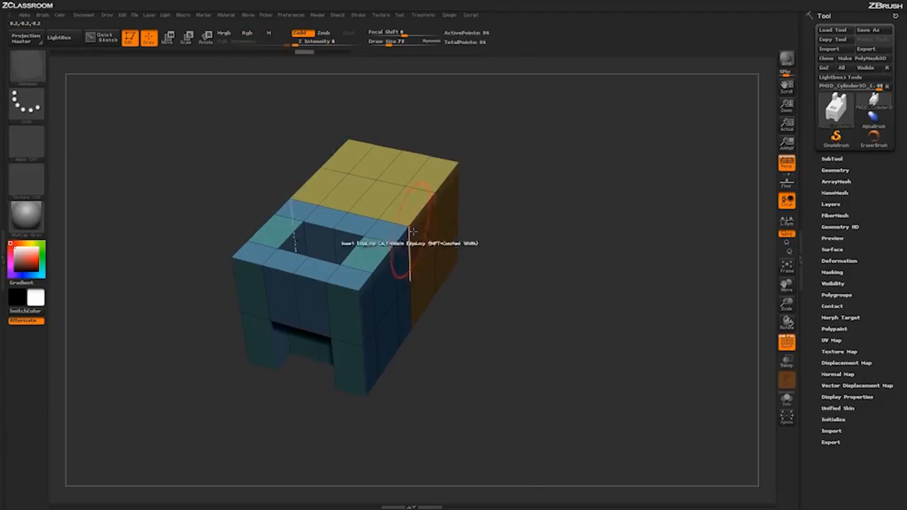
Step: Extrude segmented, mirrored arms from the upper front orange side polygons and widen them from the adjacent blue side polygons
left_click_drag(412, 231, 535, 260)
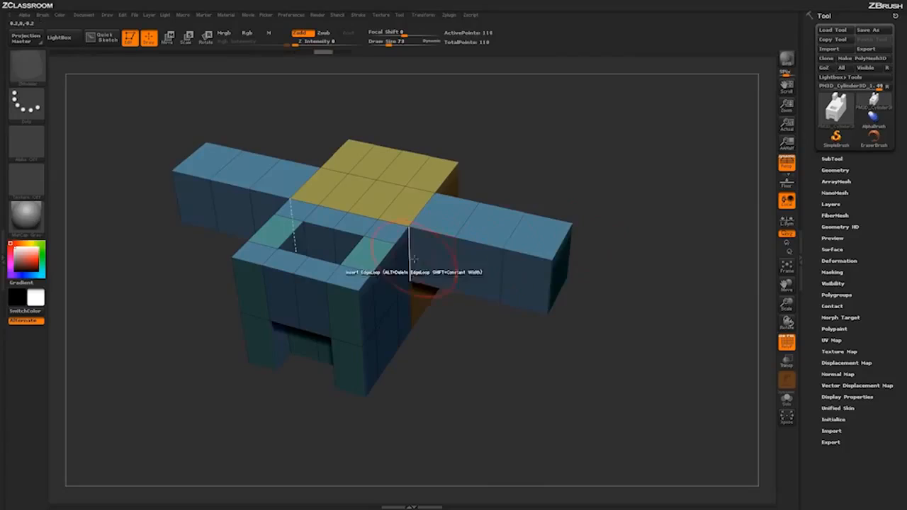
left_click(457, 267)
left_click_drag(488, 273, 489, 294)
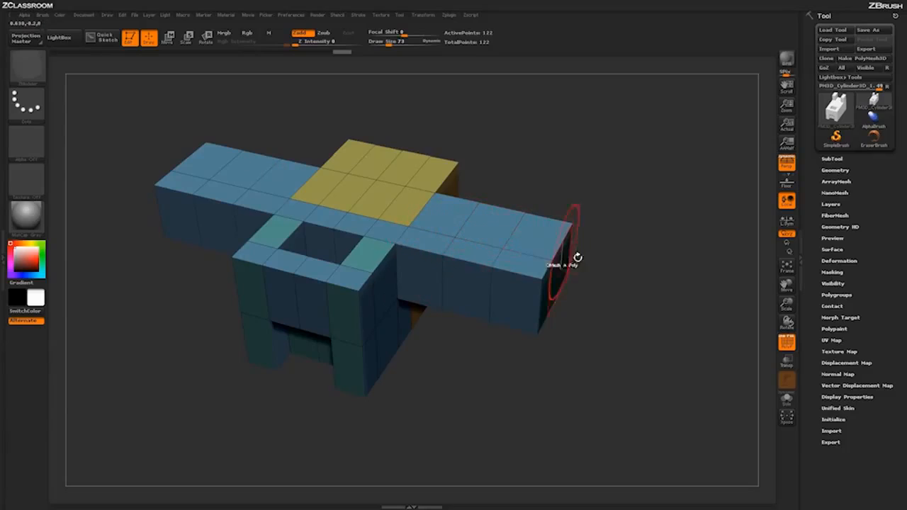
Step: Undo the segmented side arms and switch the QMesh modifier to One Side Poly
key("ctrl+z")
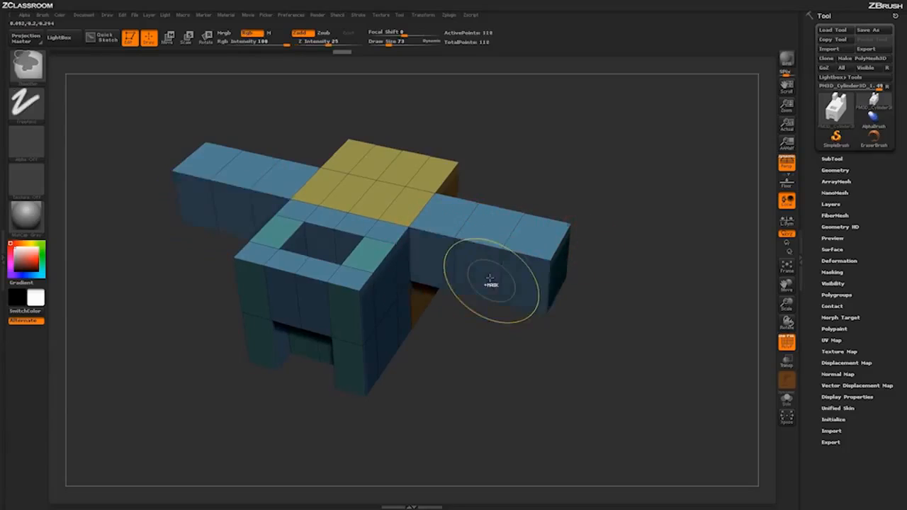
key("ctrl+z")
key("space")
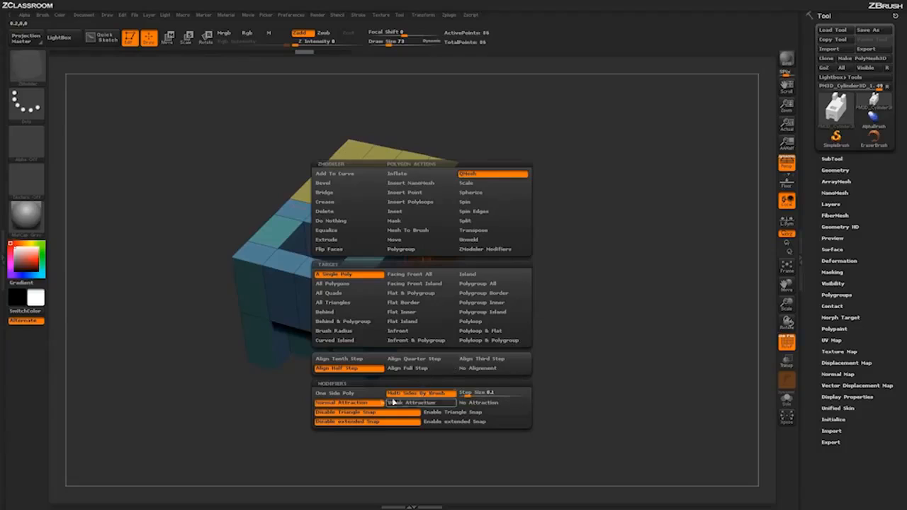
left_click(335, 392)
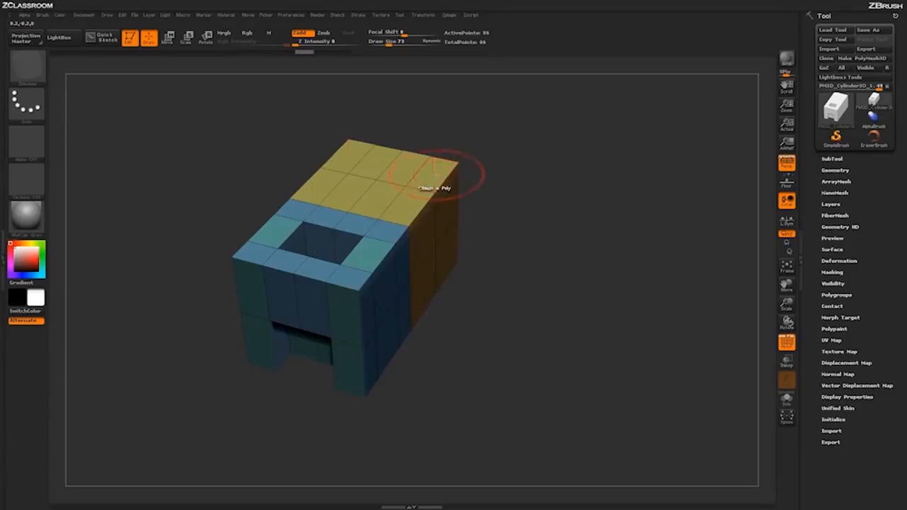
Step: Extrude mirrored posts up from the rear outer top polygons, then try raising the polygons in front of them and undo that raise
left_click_drag(436, 175, 437, 96)
left_click_drag(410, 207, 410, 163)
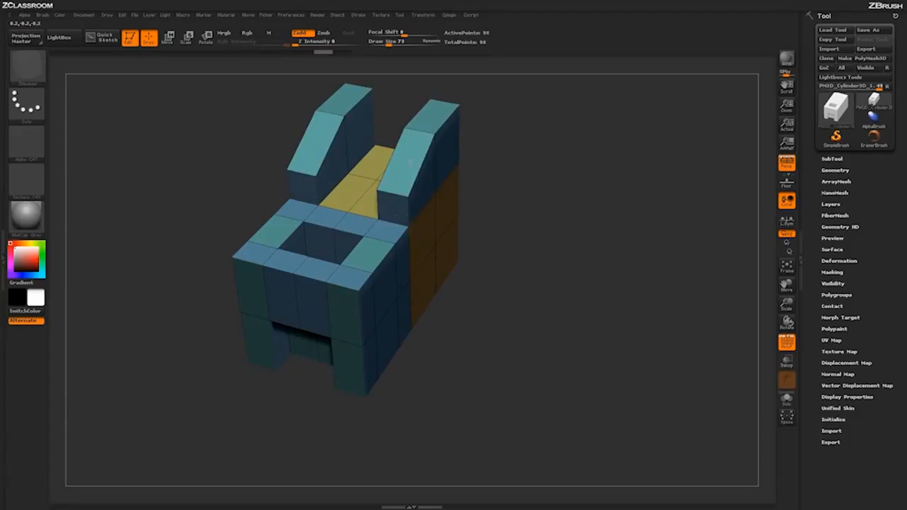
left_click_drag(563, 328, 435, 174)
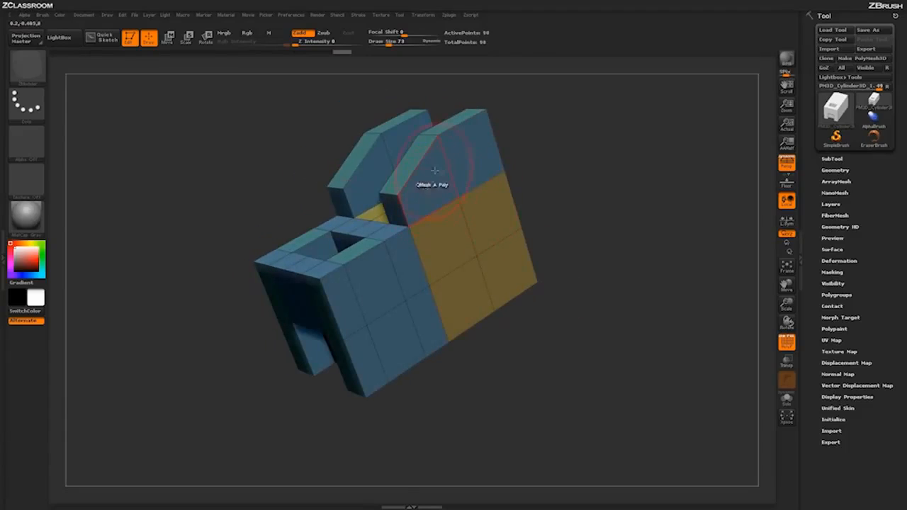
left_click_drag(567, 200, 559, 202)
key("ctrl+z")
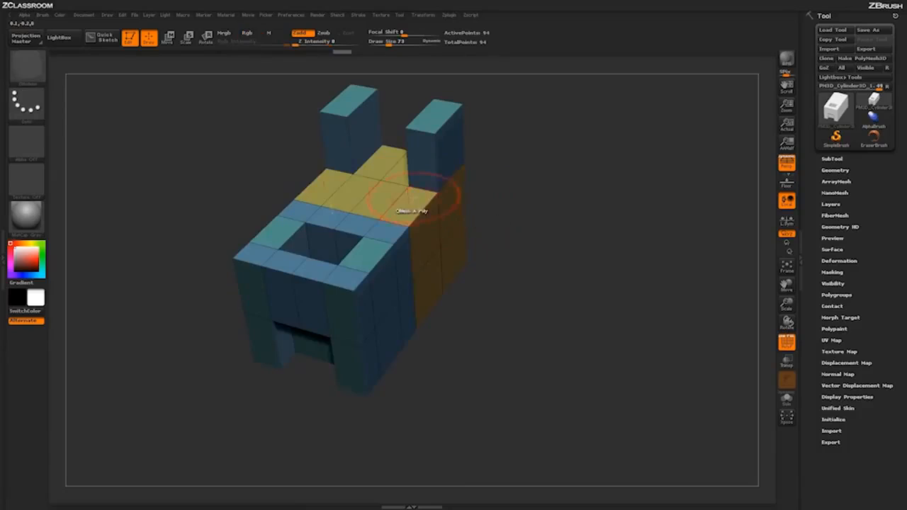
Step: Enable Triangle Snap and raise the outer yellow polygons in front of the posts so they form sloped wedges against them
key("space")
left_click(445, 413)
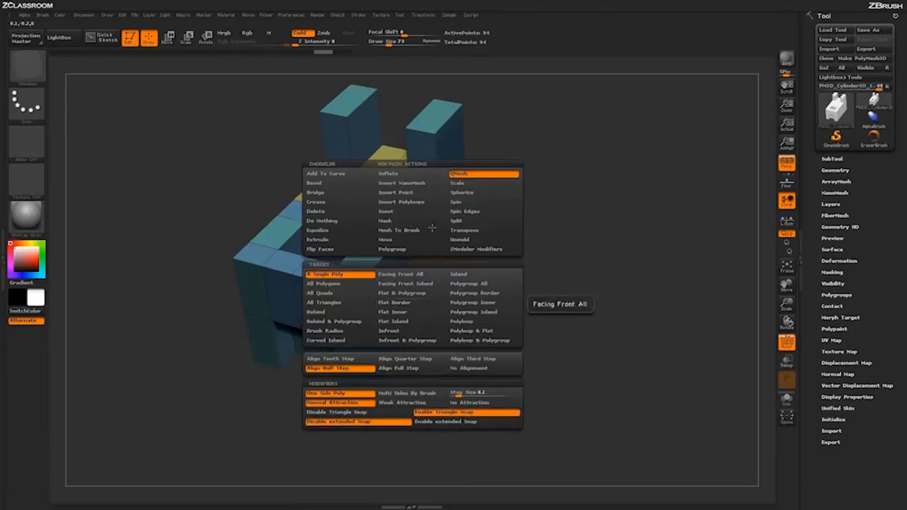
left_click_drag(400, 200, 409, 164)
left_click_drag(573, 297, 553, 286)
mouse_move(578, 175)
left_mouse_down()
mouse_move(624, 190)
mouse_move(579, 192)
mouse_move(558, 207)
left_mouse_up()
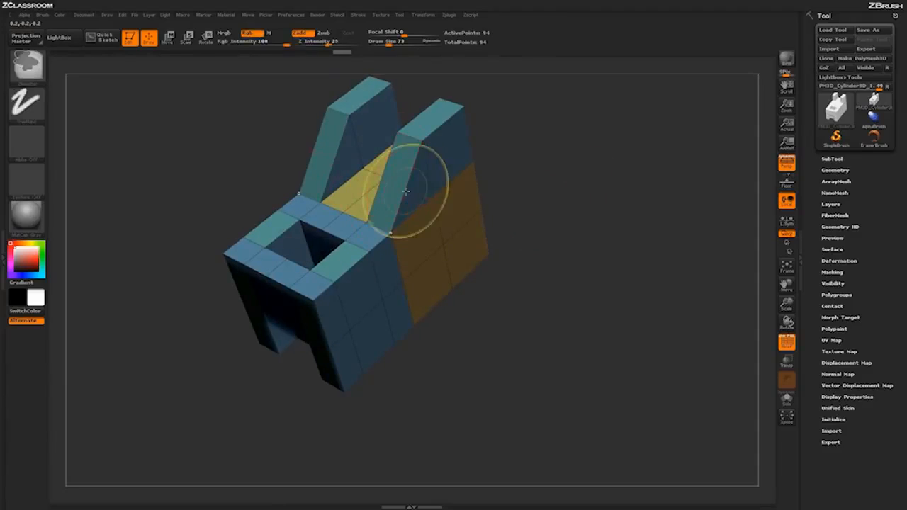
left_click_drag(406, 192, 405, 151)
Step: Disable Triangle Snap, try extruding the outer yellow polygons level with the post tops, and undo the extrusion
key("space")
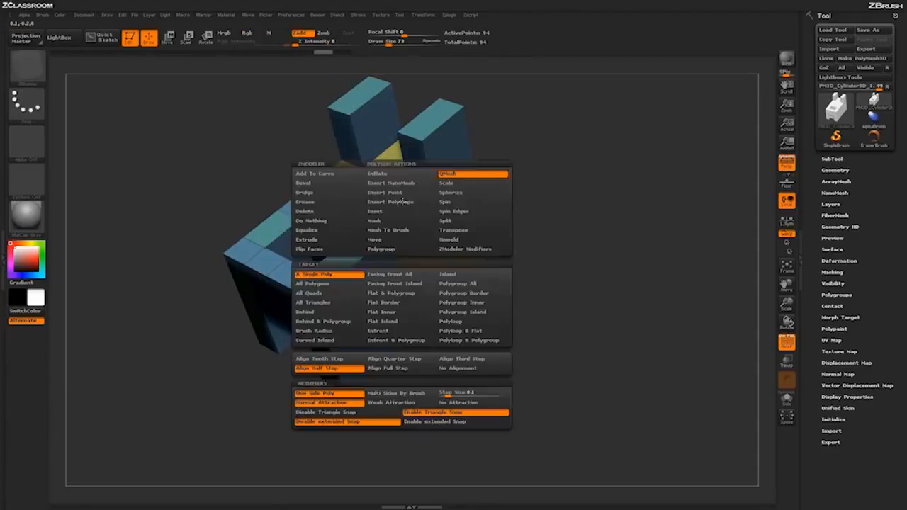
left_click(348, 414)
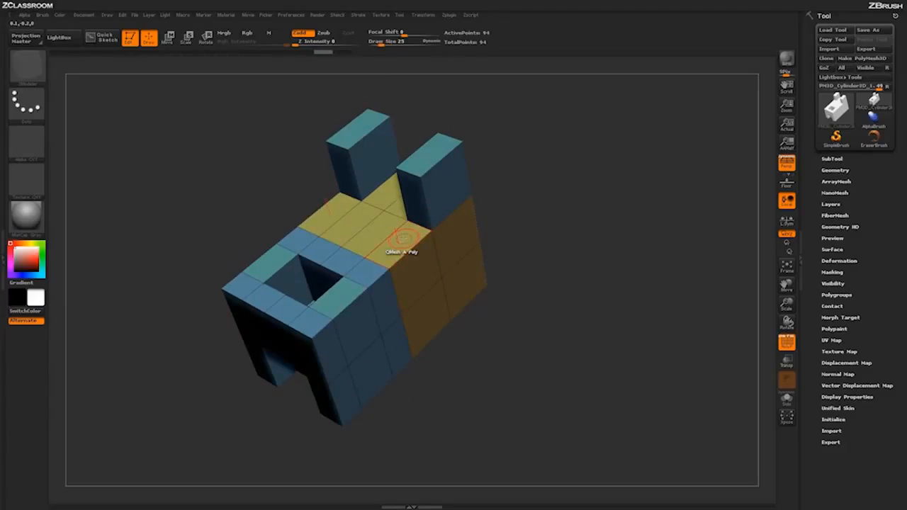
left_click_drag(401, 244, 389, 185)
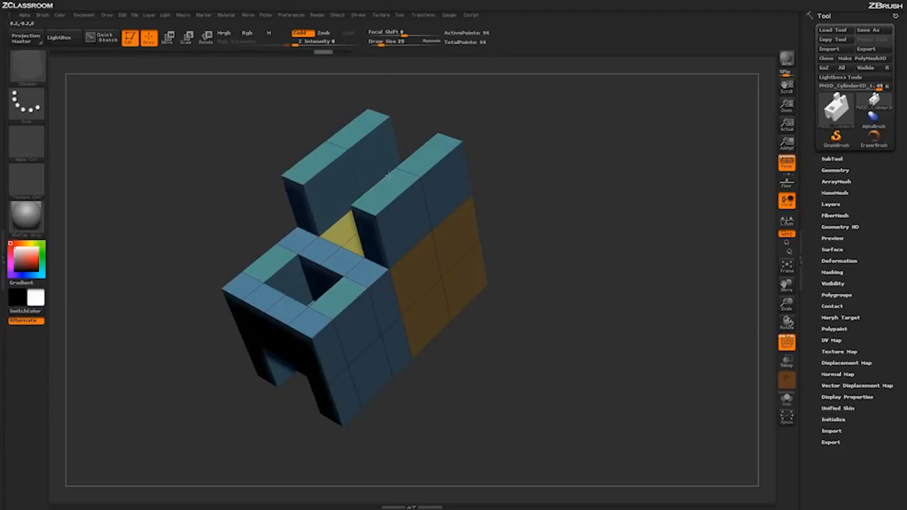
left_click_drag(588, 205, 543, 218)
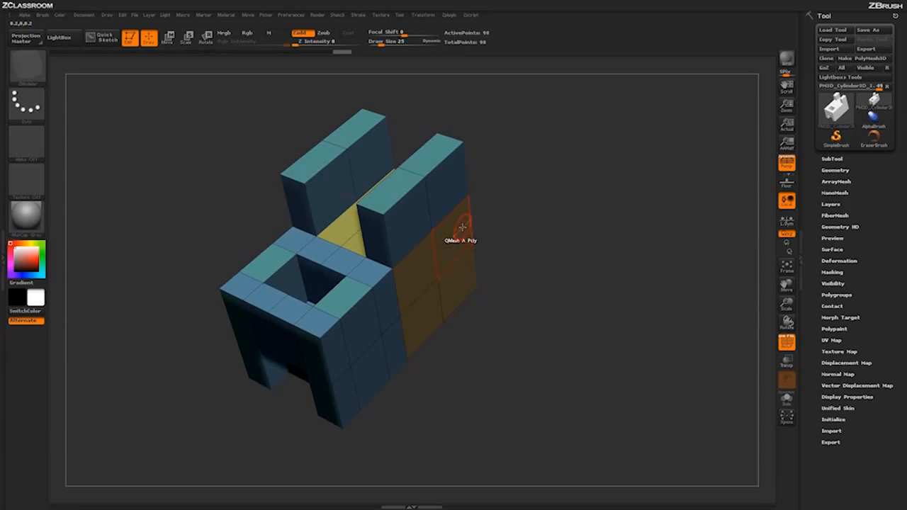
key("ctrl+z")
Step: Try pulling the polygons in front of the posts with extended Snap enabled, undo it together with the posts, and disable extended Snap
key("space")
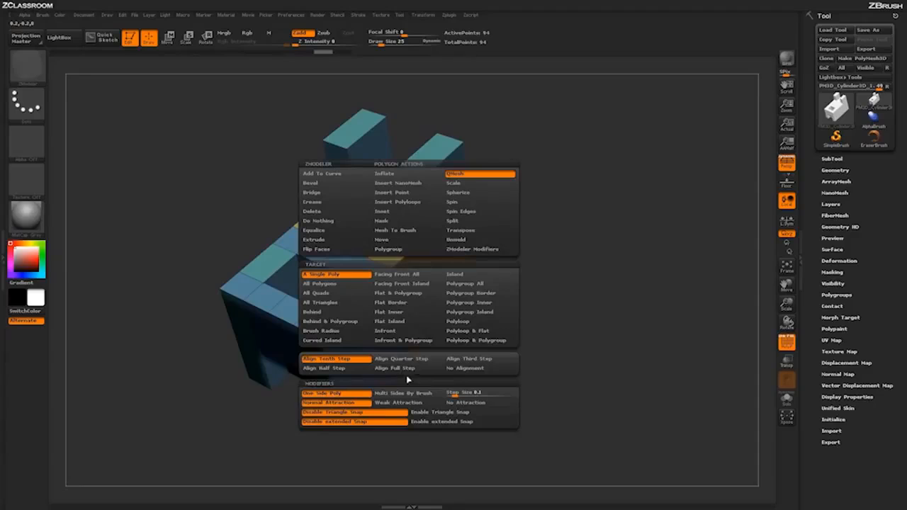
left_click(430, 422)
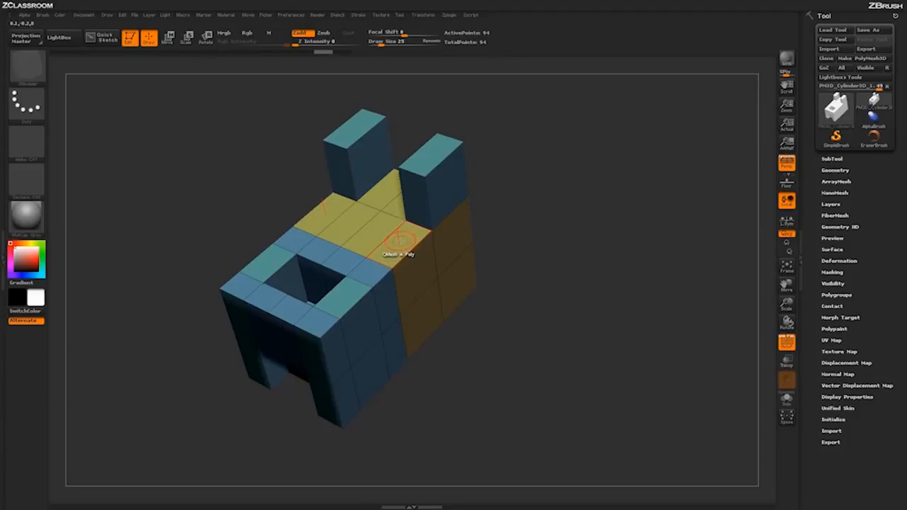
left_click_drag(399, 241, 563, 248)
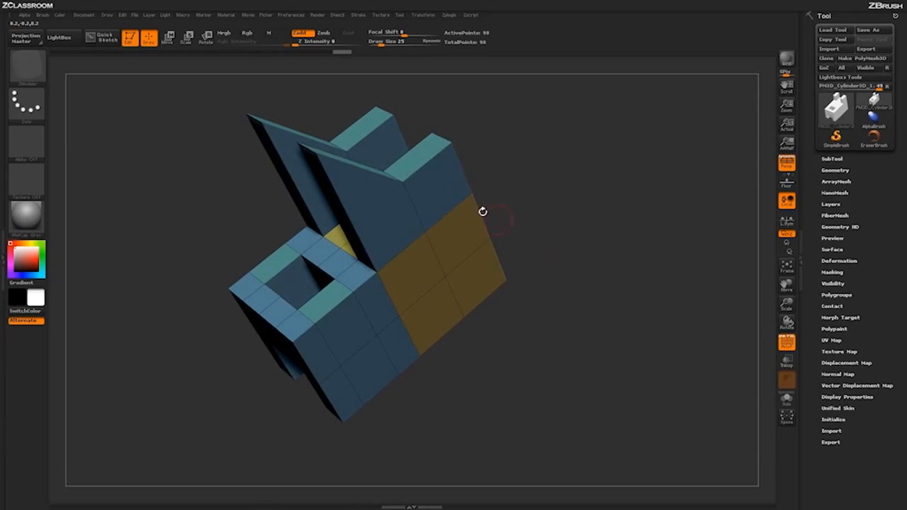
mouse_move(581, 182)
left_mouse_down()
mouse_move(567, 213)
mouse_move(586, 170)
mouse_move(585, 192)
left_mouse_up()
key("space")
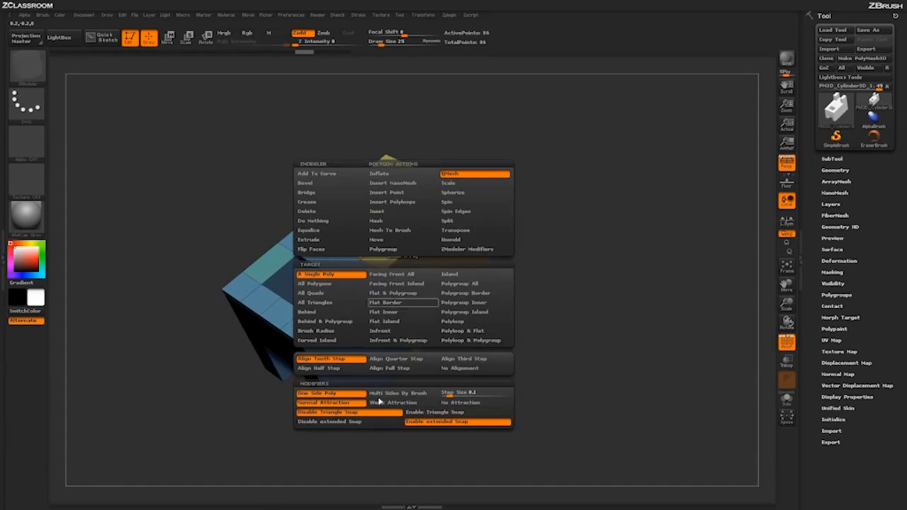
left_click(363, 422)
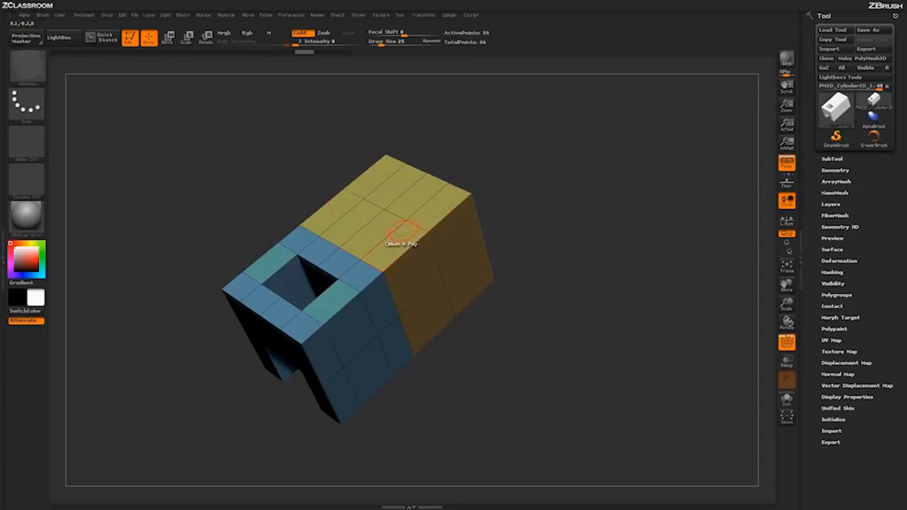
Step: Try extruding the rear row of yellow top polygons, undo it, and move the row upward with its neighbouring faces stretching along
left_click_drag(569, 203, 576, 328)
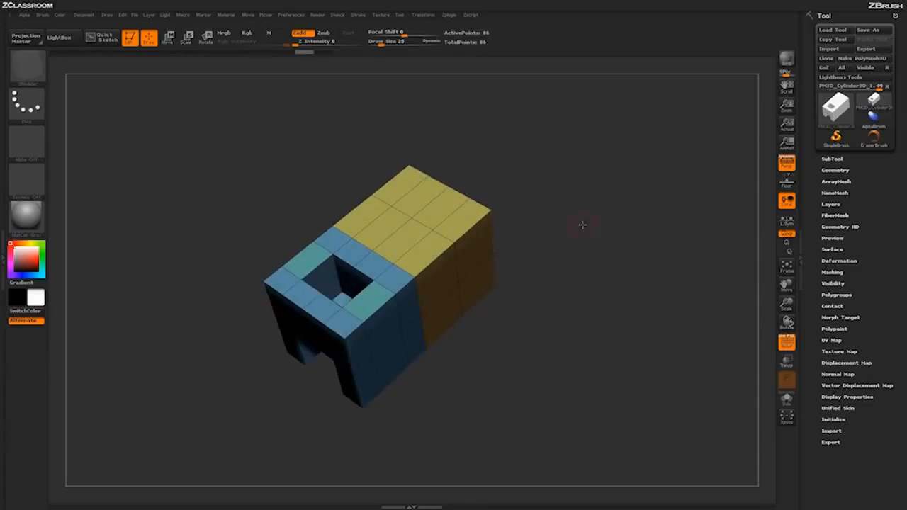
left_click_drag(582, 225, 578, 235)
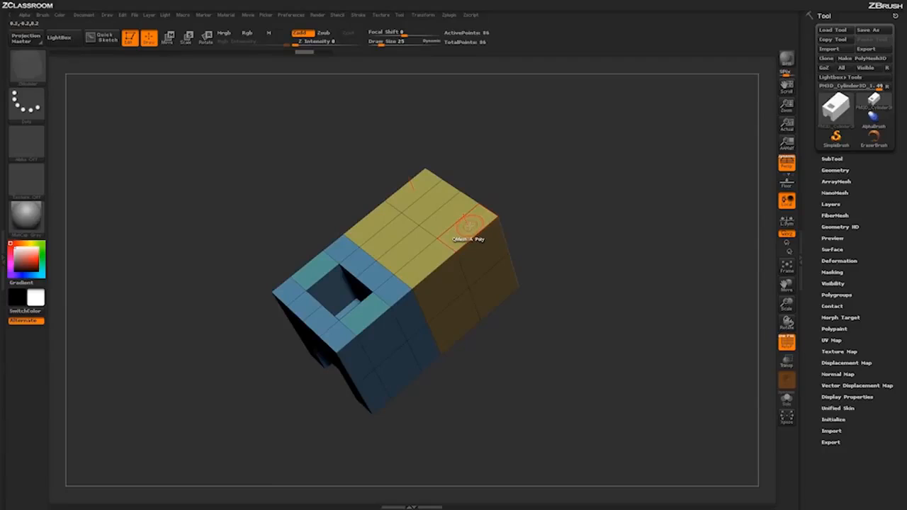
mouse_move(570, 204)
left_mouse_down()
mouse_move(567, 182)
mouse_move(581, 193)
left_mouse_up()
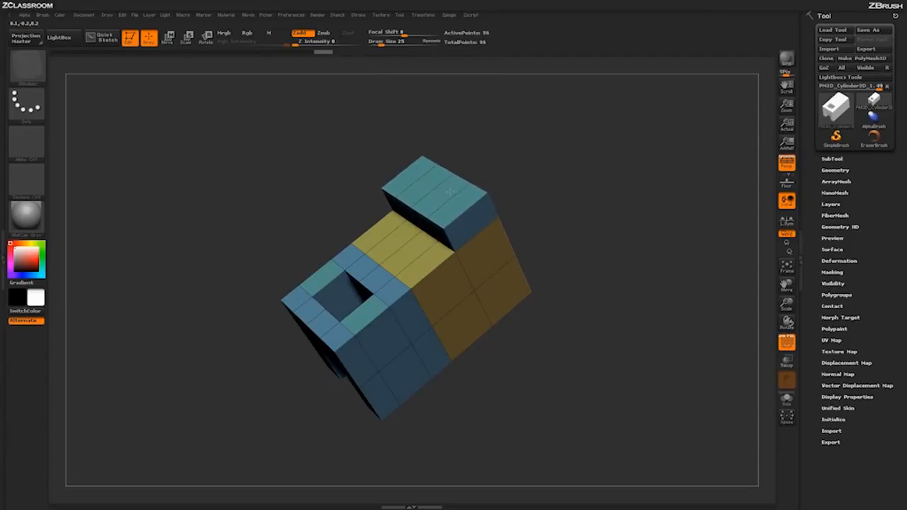
key("ctrl+z")
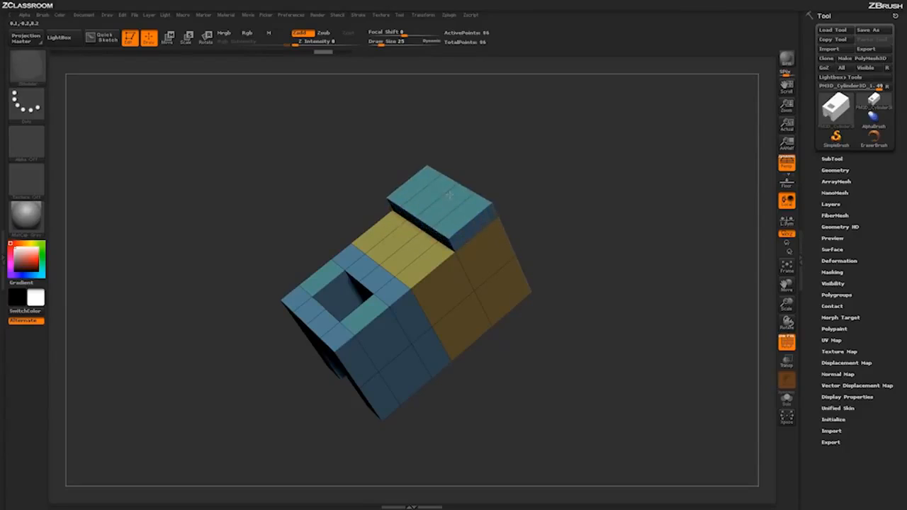
mouse_move(442, 176)
left_mouse_down()
mouse_move(434, 162)
mouse_move(466, 187)
mouse_move(431, 158)
mouse_move(432, 174)
left_mouse_up()
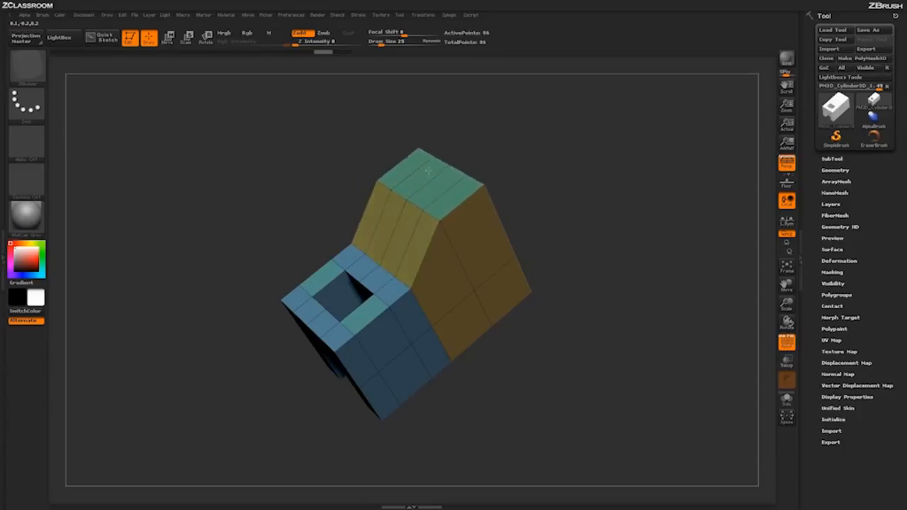
Step: Move the upper row of polygons on the body's back outward without extruding new sides
left_click_drag(593, 162, 464, 207)
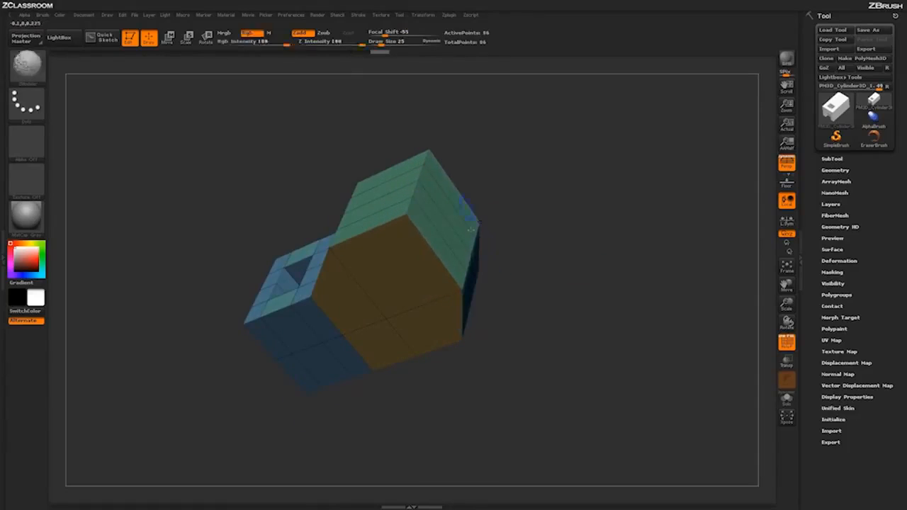
left_click_drag(550, 241, 584, 307)
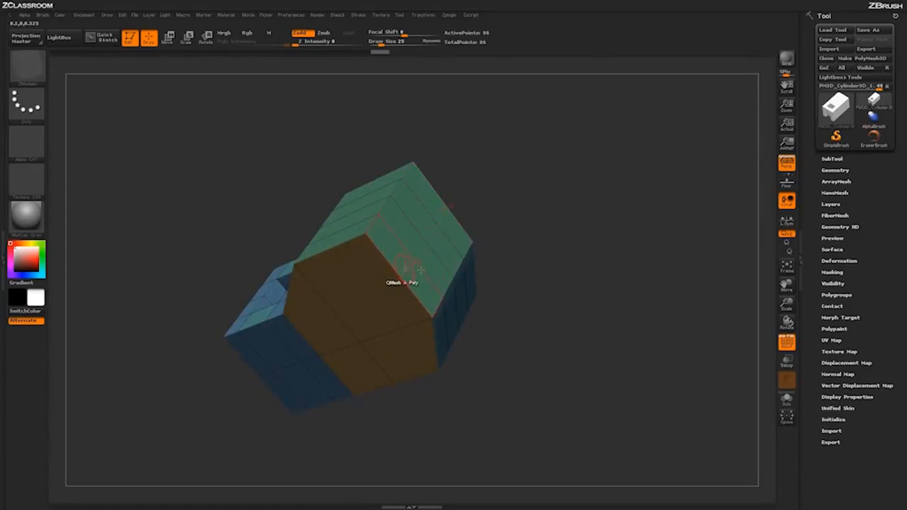
left_click_drag(602, 270, 600, 276)
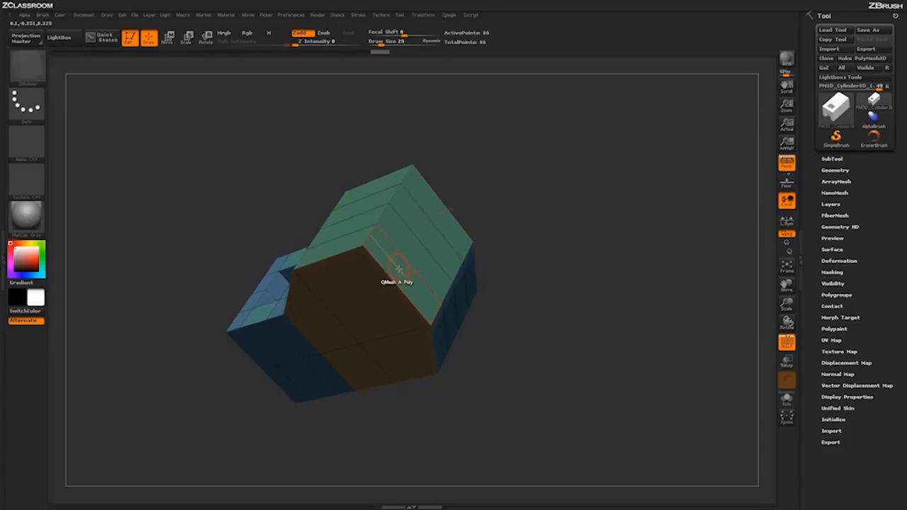
Step: Mark the upper back polygons as a temporary polygroup and pull a separate copy of them away from the body as a flat panel
left_click_drag(398, 268, 413, 249, "alt")
mouse_move(597, 271)
left_mouse_down()
mouse_move(592, 256)
mouse_move(598, 263)
left_mouse_up()
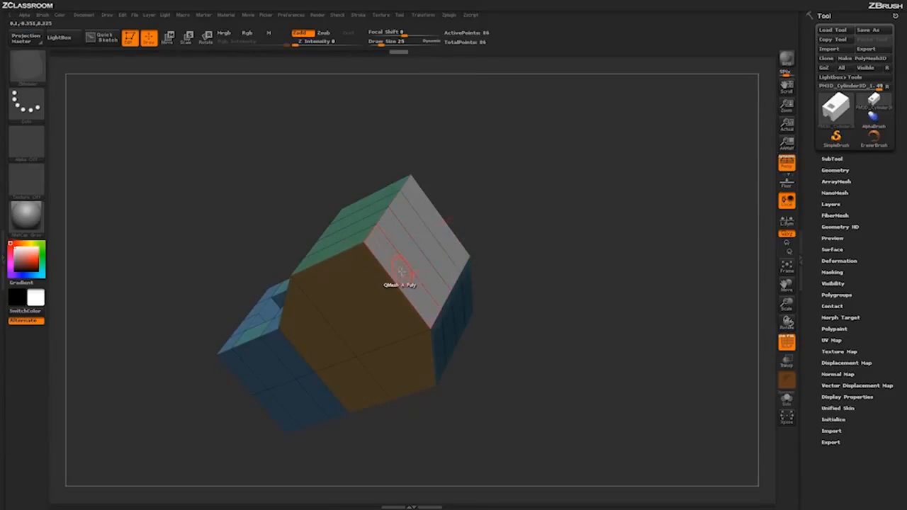
mouse_move(561, 252)
left_mouse_down()
mouse_move(484, 250)
mouse_move(521, 259)
mouse_move(571, 247)
mouse_move(565, 267)
left_mouse_up()
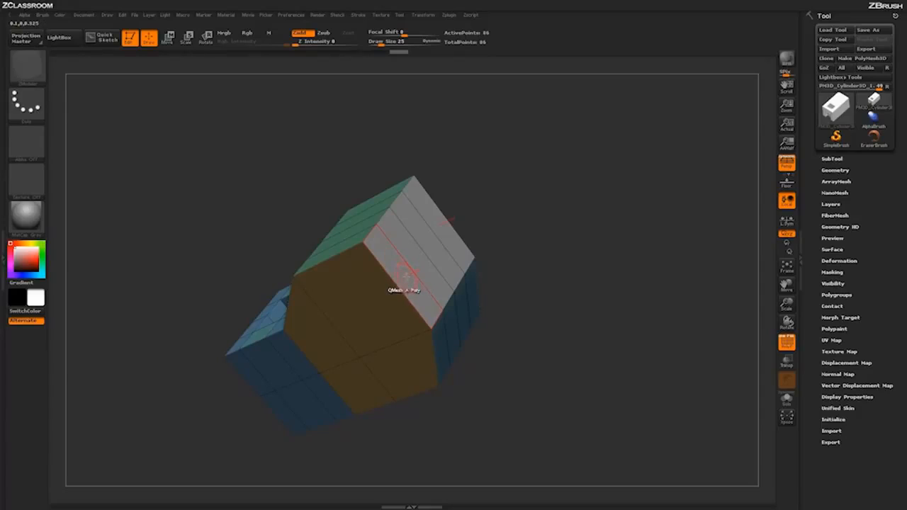
left_click(405, 275)
left_click_drag(431, 265, 459, 248)
left_click_drag(572, 218, 372, 270)
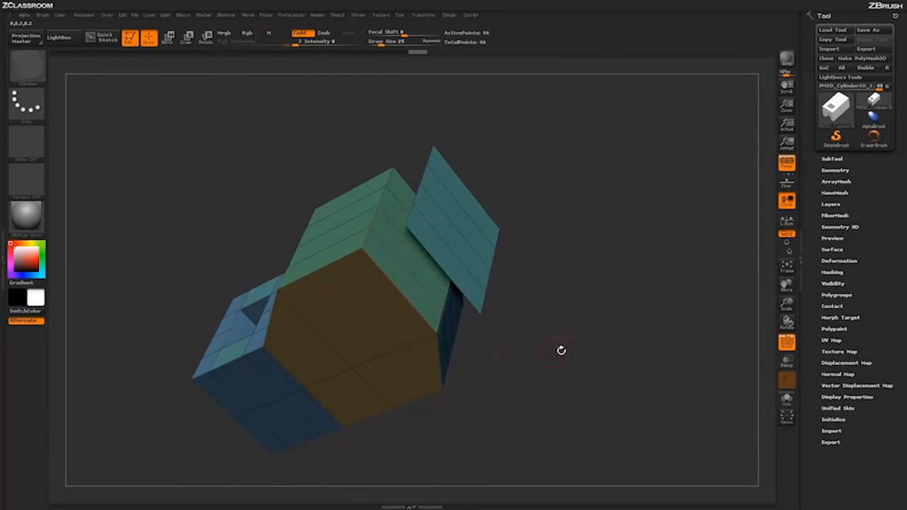
left_click_drag(561, 350, 590, 296)
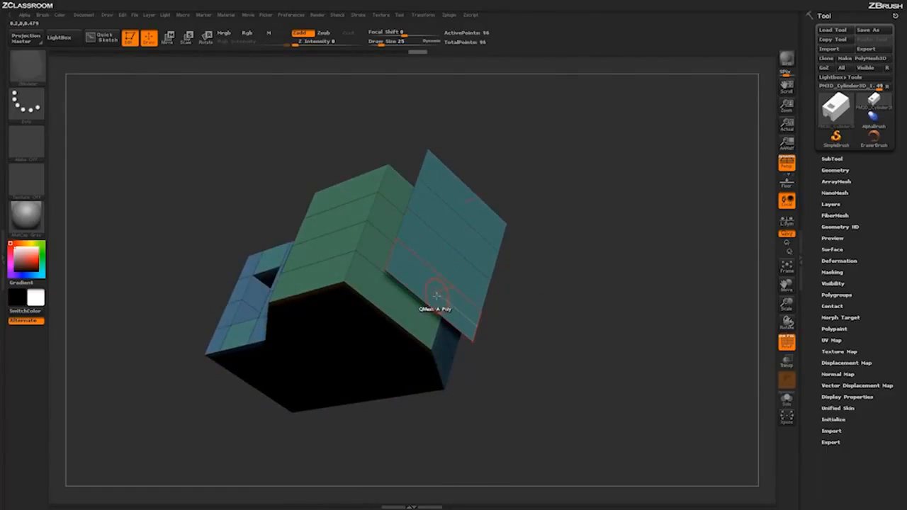
Step: Extrude the detached panel's polygons outward to turn it into a solid slab
left_click_drag(437, 295, 460, 205, "alt")
left_click_drag(549, 272, 506, 263)
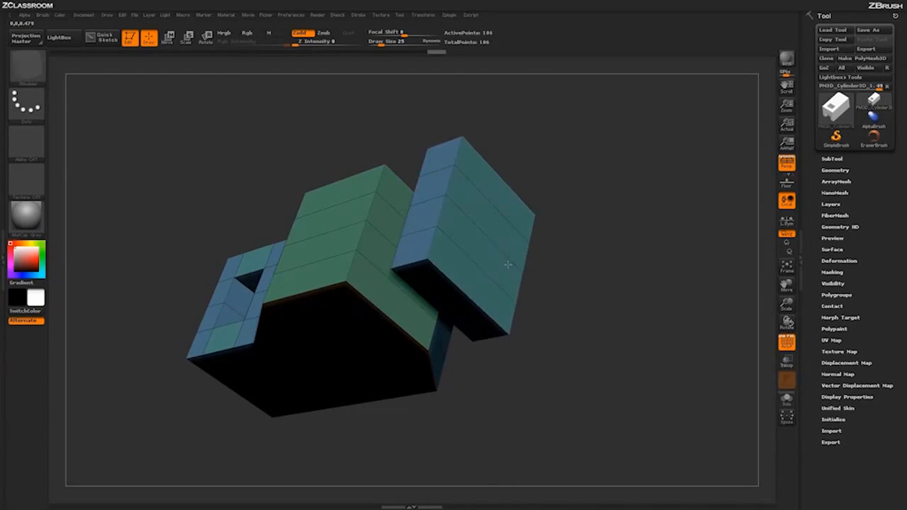
left_click_drag(614, 339, 664, 300)
Step: Insert edge loops through the detached slab and push the marked polygons at its upper middle inward to cut a notch
left_click(476, 263)
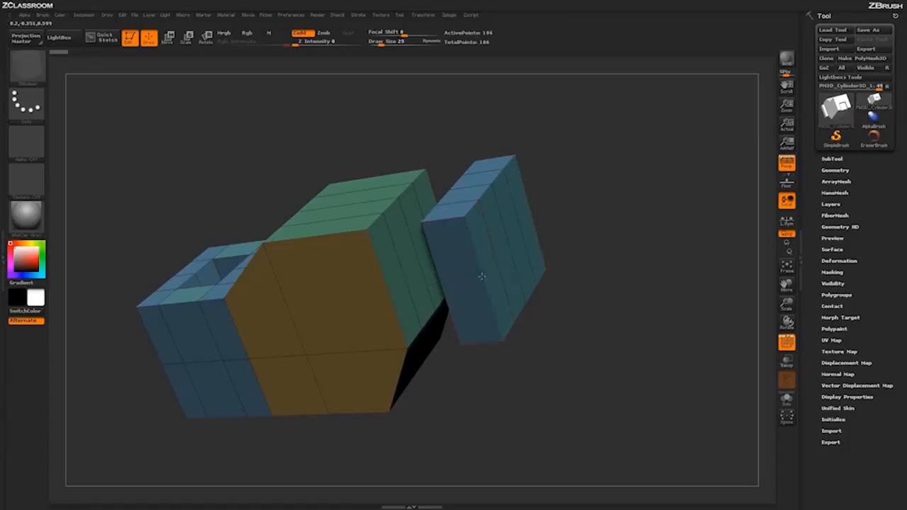
left_click_drag(660, 186, 641, 191)
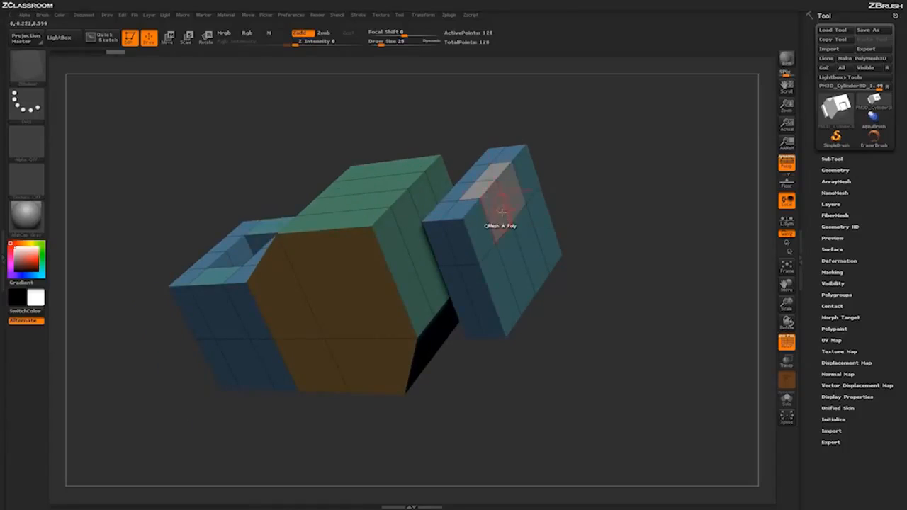
left_click_drag(502, 212, 491, 207)
left_click_drag(573, 243, 627, 240)
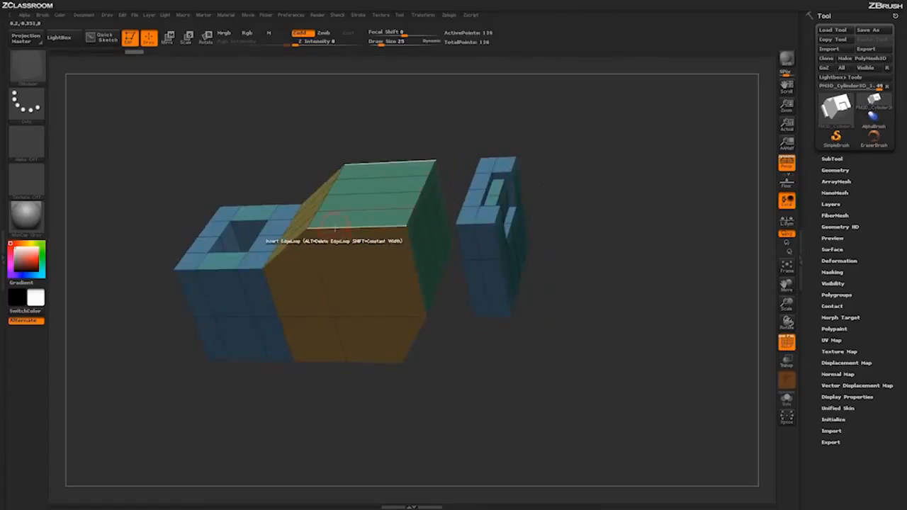
Step: Insert edge loops across the body's green top, then recess a strip in the orange side and raise a block from the top
left_click(360, 228)
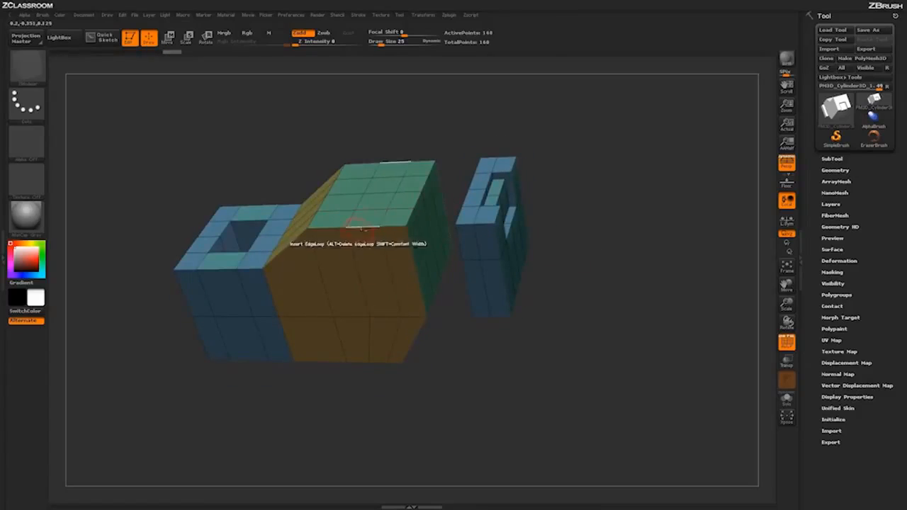
left_click_drag(363, 234, 350, 188)
left_click_drag(377, 202, 370, 191)
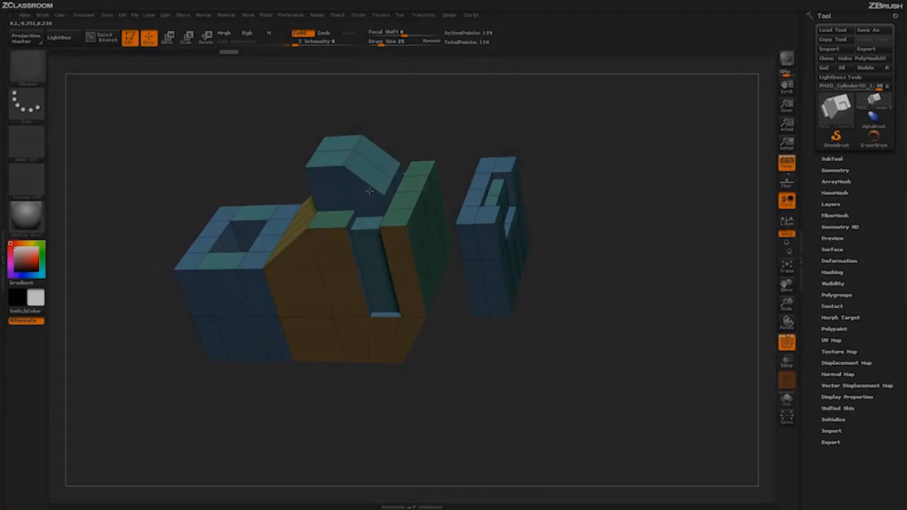